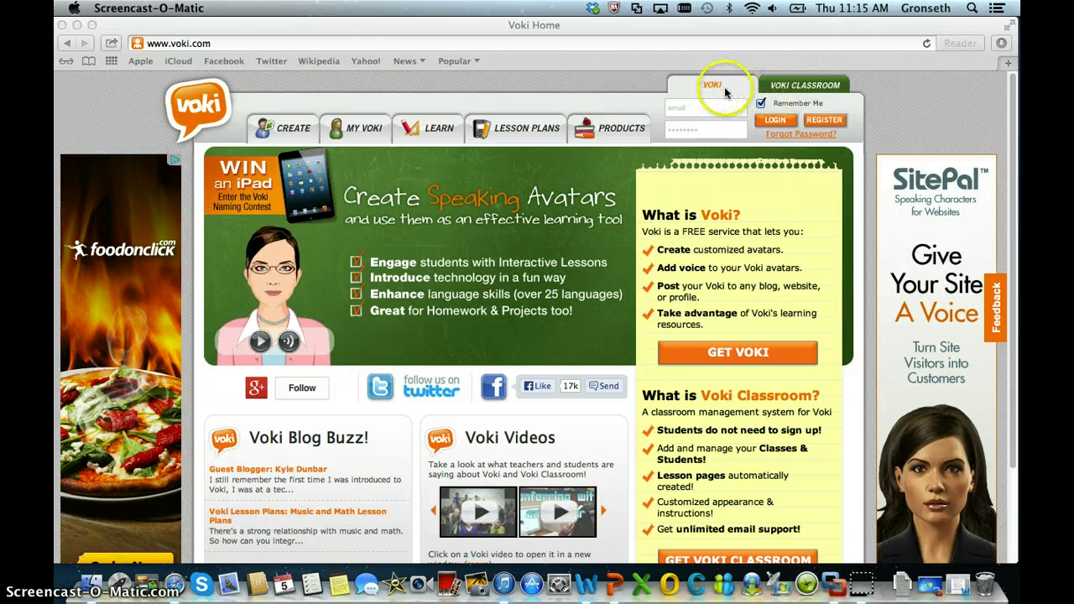
- Go to the Voki Classroom welcome page and scroll to its empty login form
{"action": "left_click", "coordinate": [779, 87]}
{"action": "left_click", "coordinate": [783, 89]}
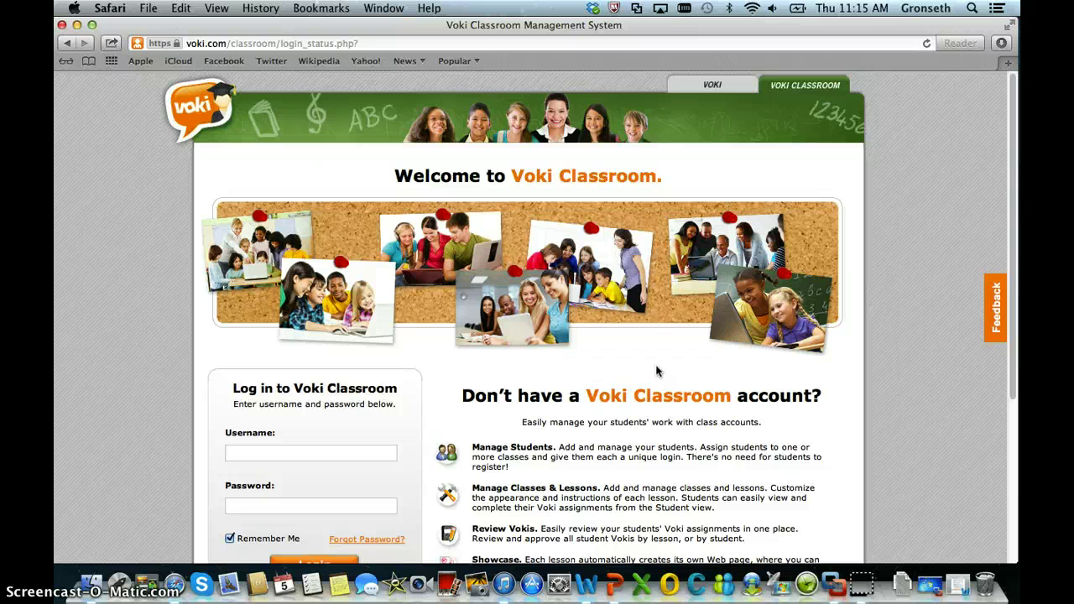
{"action": "scroll", "coordinate": [658, 371], "scroll_direction": "down", "scroll_amount": 3}
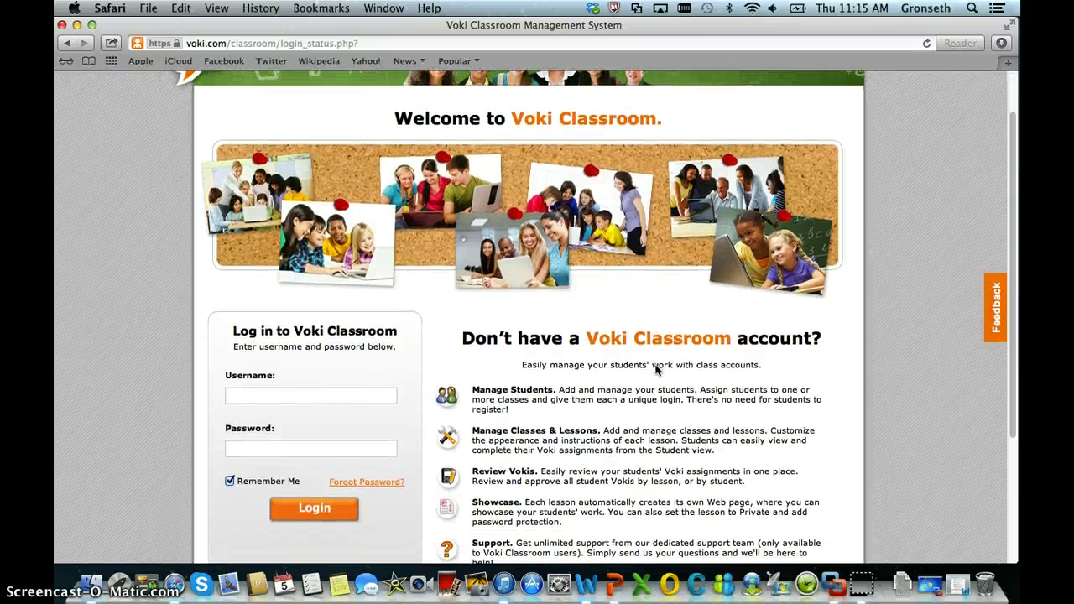
{"action": "scroll", "coordinate": [657, 369], "scroll_direction": "up", "scroll_amount": 3}
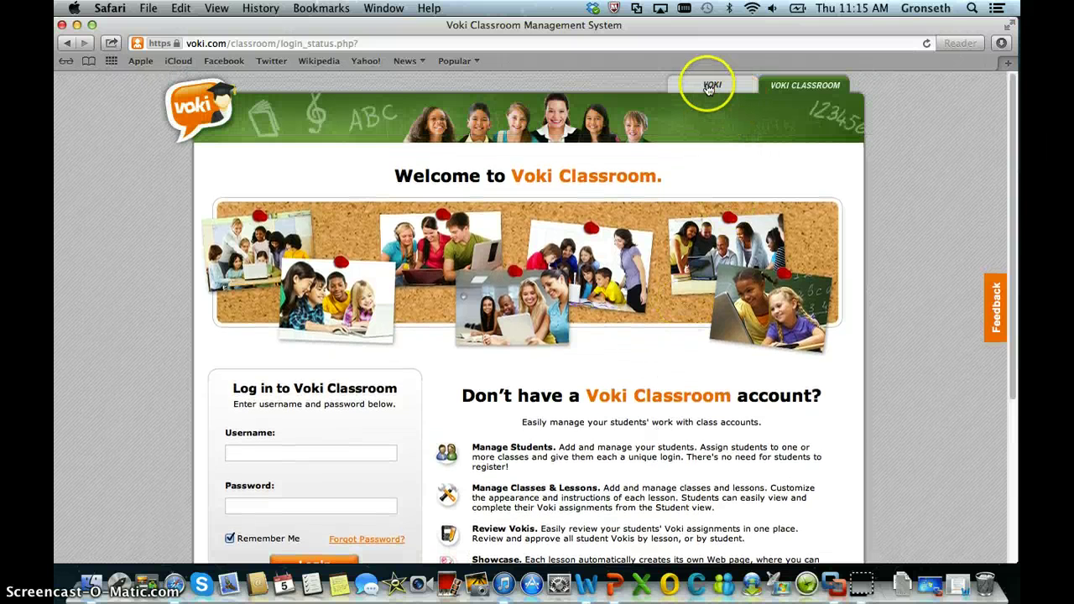
- Open the Products page and scroll through the free-versus-Classroom account comparison table
{"action": "left_click", "coordinate": [708, 87]}
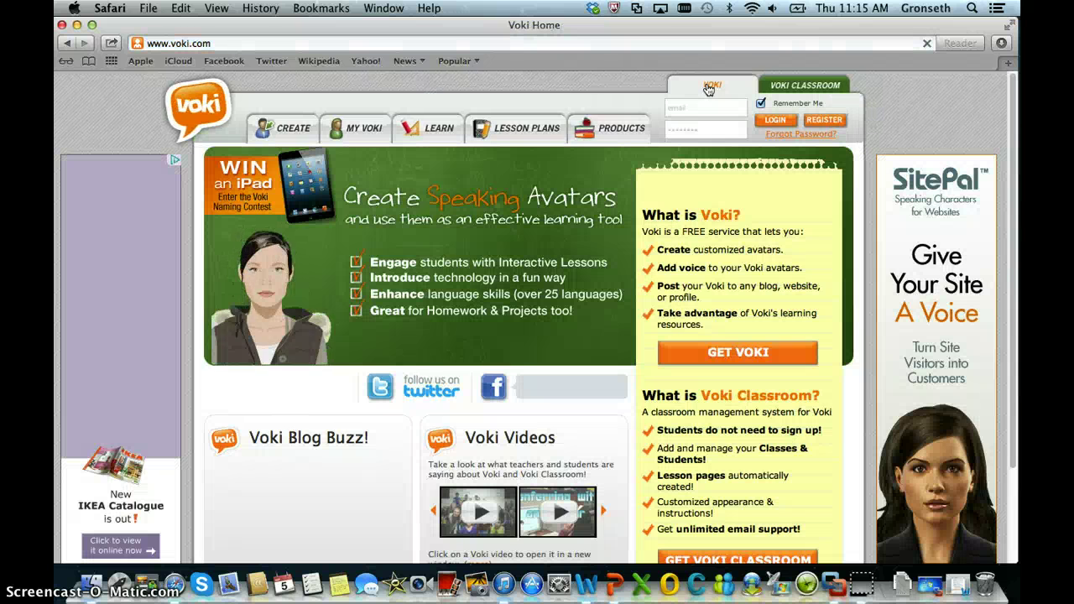
{"action": "left_click", "coordinate": [608, 132]}
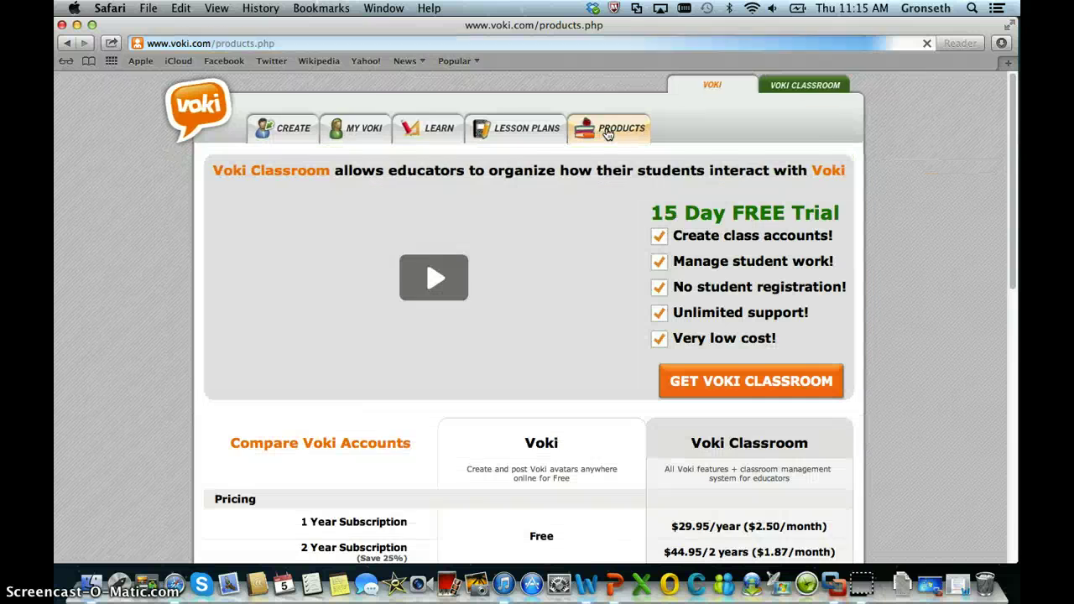
{"action": "scroll", "coordinate": [647, 401], "scroll_direction": "down", "scroll_amount": 3}
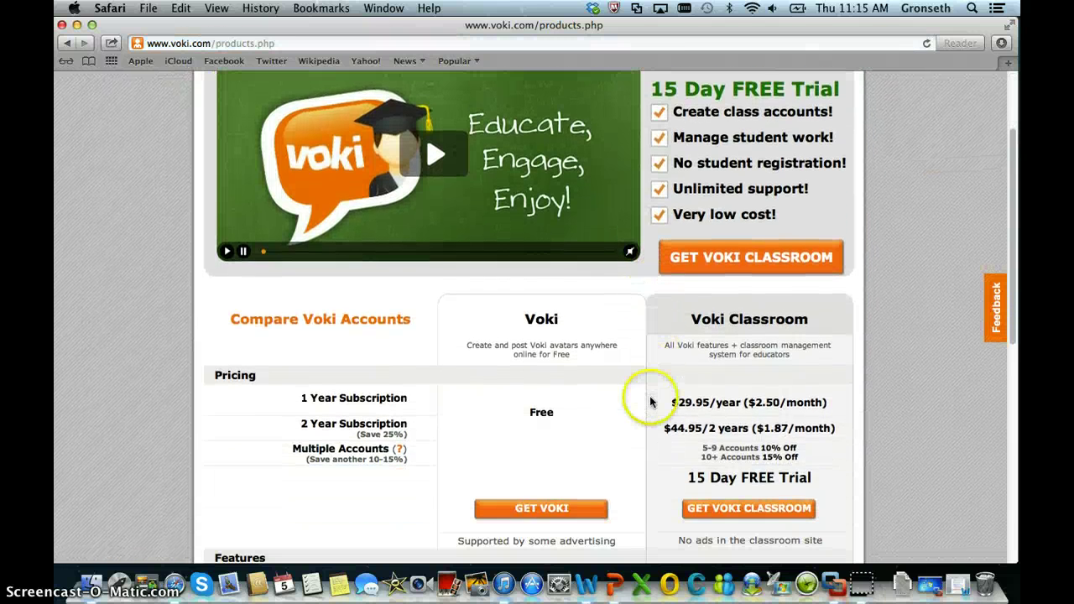
{"action": "scroll", "coordinate": [870, 428], "scroll_direction": "down", "scroll_amount": 2}
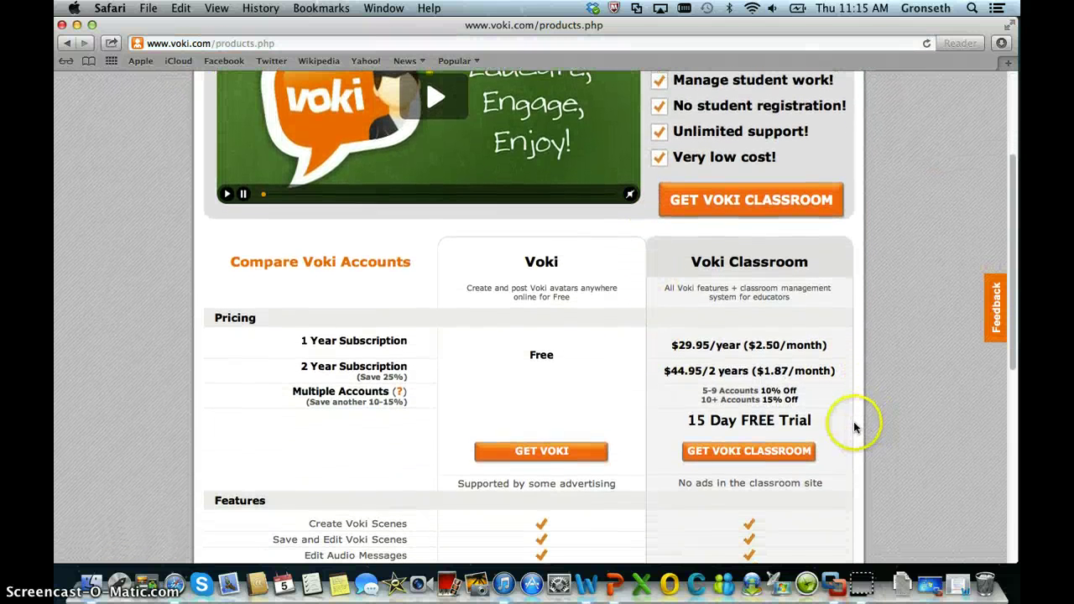
{"action": "scroll", "coordinate": [847, 424], "scroll_direction": "down", "scroll_amount": 4}
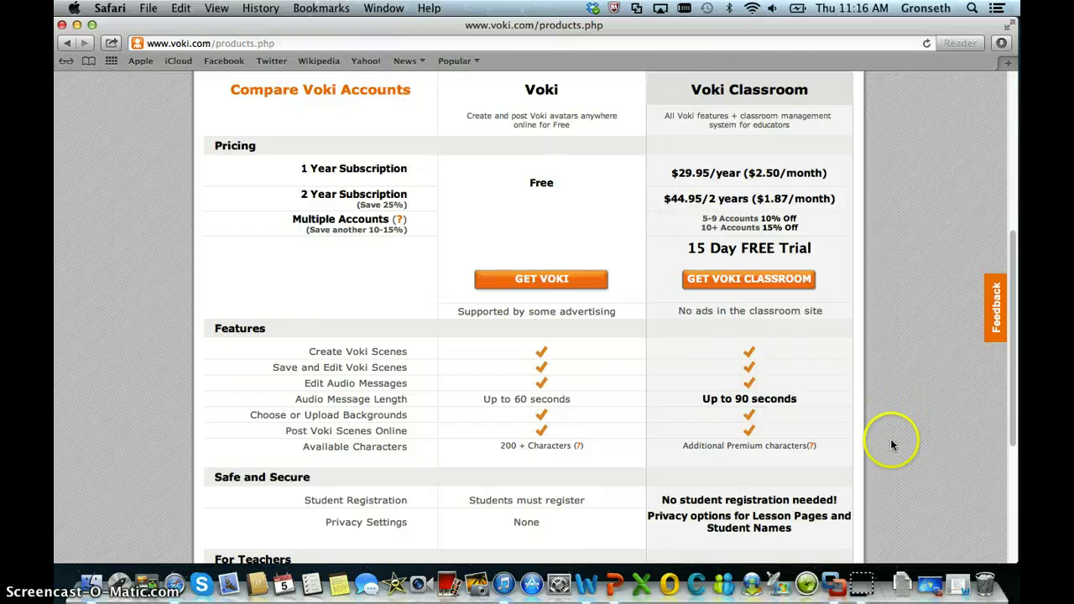
{"action": "scroll", "coordinate": [868, 445], "scroll_direction": "down", "scroll_amount": 4}
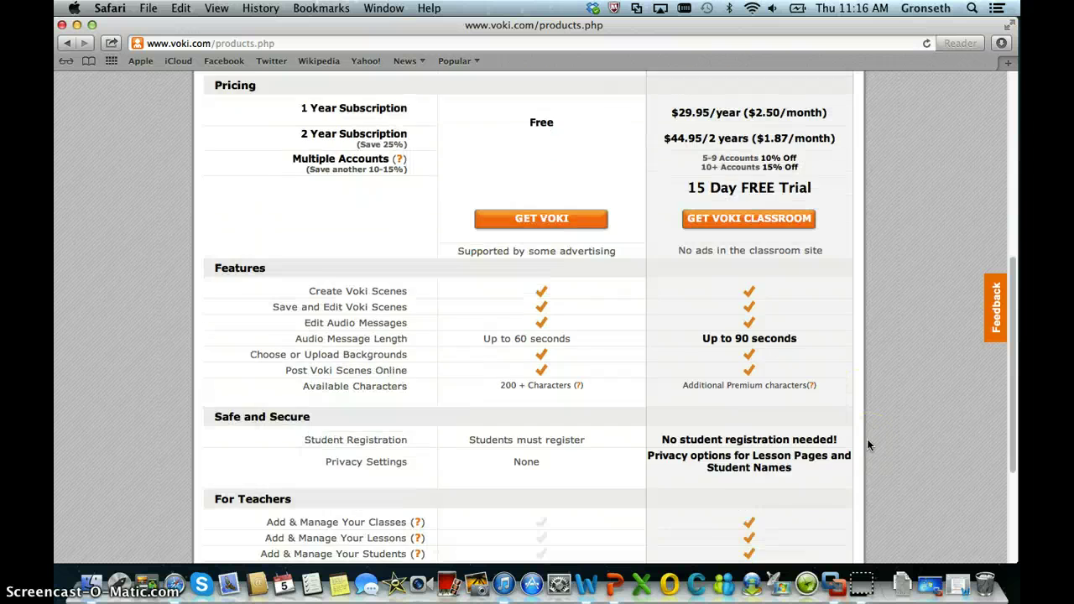
{"action": "scroll", "coordinate": [868, 445], "scroll_direction": "up", "scroll_amount": 9}
{"action": "scroll", "coordinate": [868, 441], "scroll_direction": "up", "scroll_amount": 3}
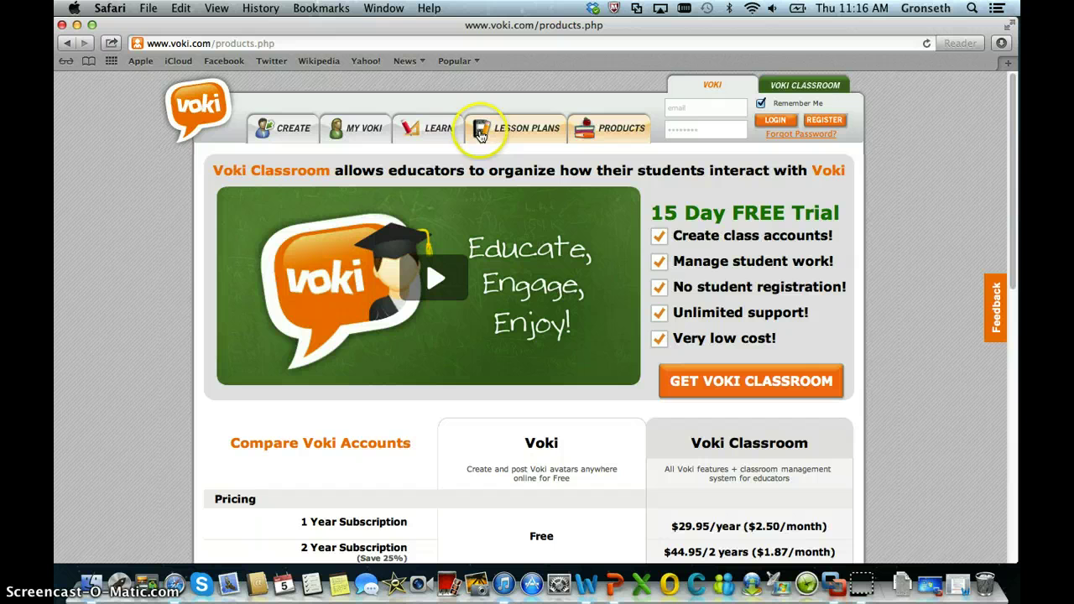
- Open the Learn page and scroll through its tutorials, lesson plans, blog and newsletter resources
{"action": "left_click", "coordinate": [434, 127]}
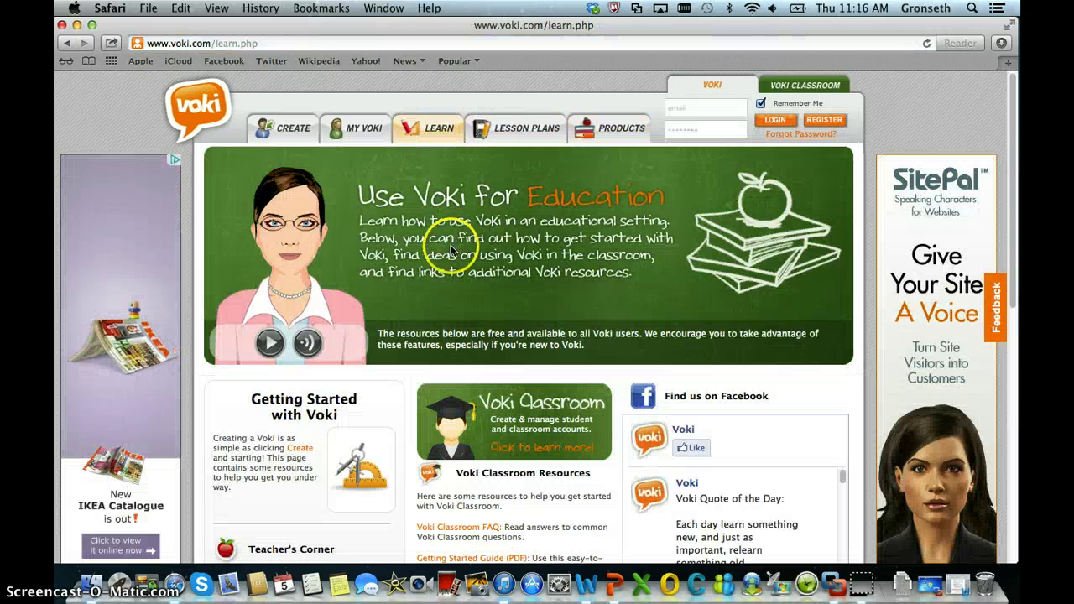
{"action": "scroll", "coordinate": [521, 453], "scroll_direction": "down", "scroll_amount": 3}
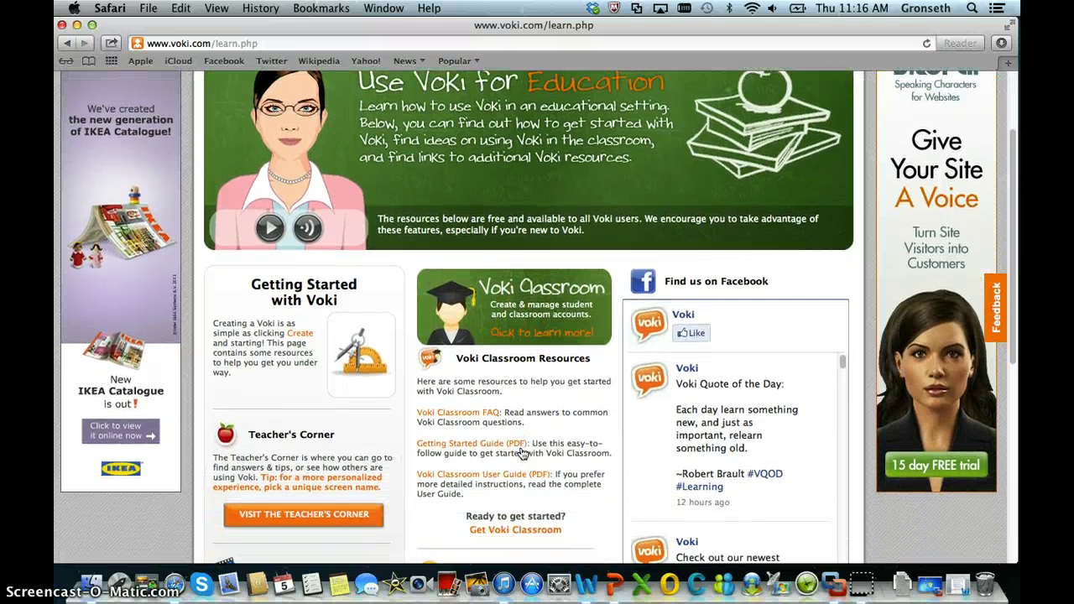
{"action": "scroll", "coordinate": [521, 453], "scroll_direction": "down", "scroll_amount": 1}
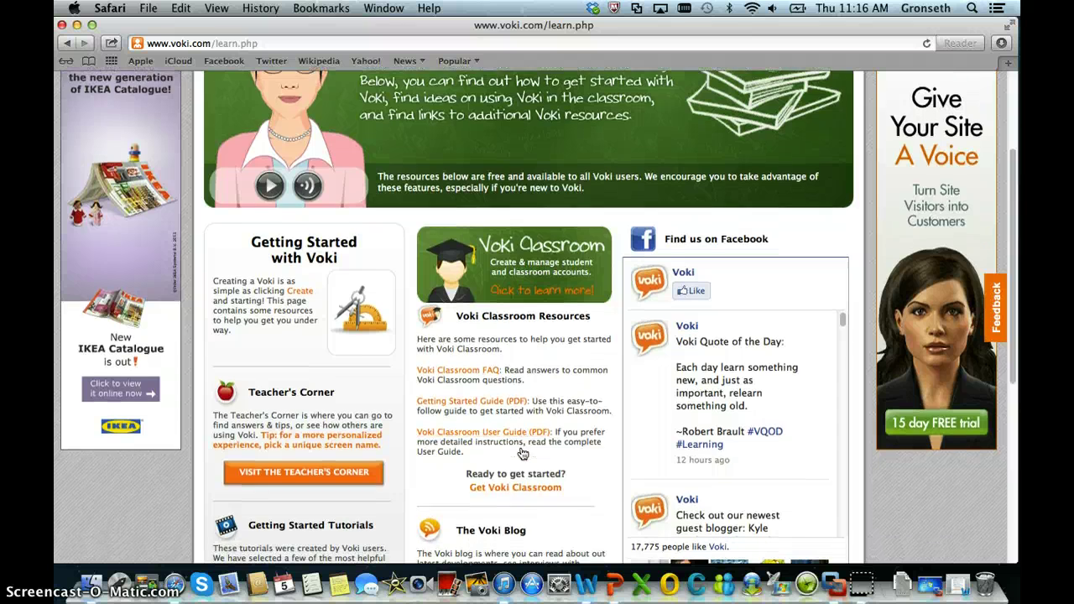
{"action": "scroll", "coordinate": [522, 454], "scroll_direction": "down", "scroll_amount": 2}
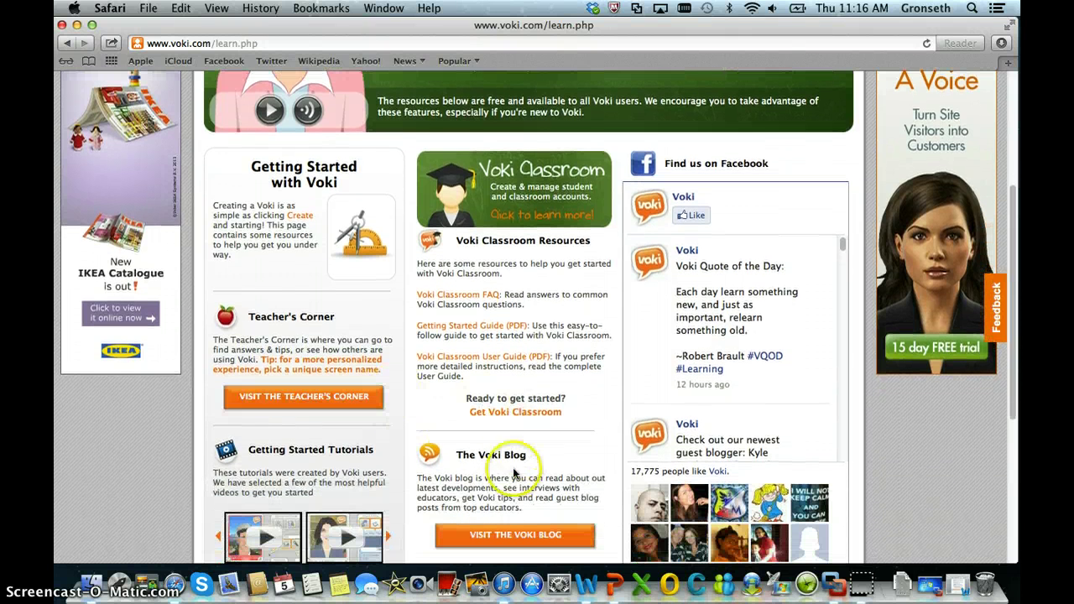
{"action": "left_click", "coordinate": [432, 453]}
{"action": "scroll", "coordinate": [378, 466], "scroll_direction": "down", "scroll_amount": 3}
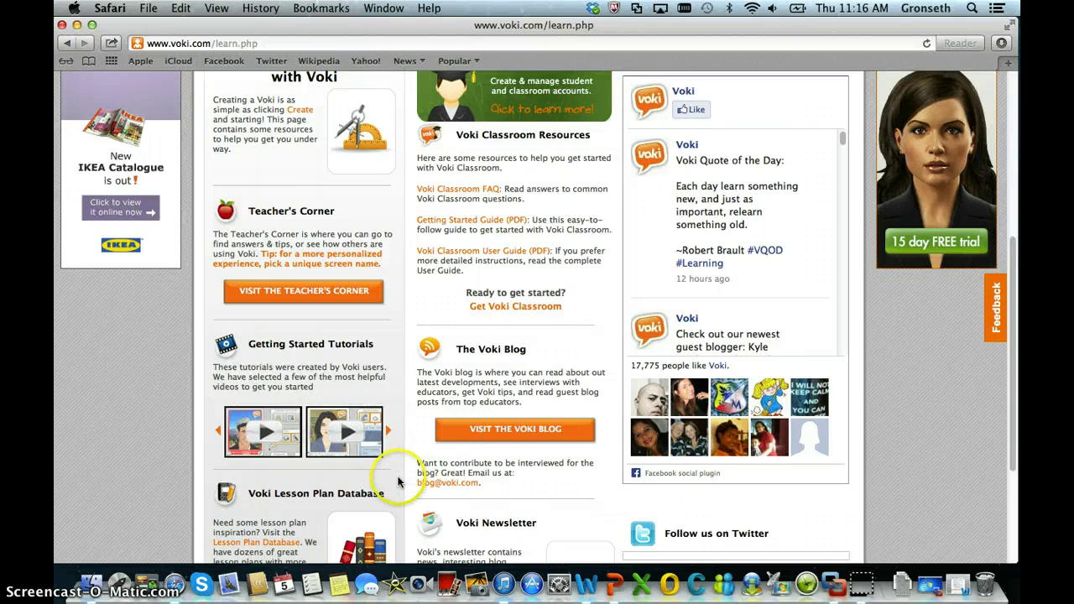
{"action": "scroll", "coordinate": [397, 478], "scroll_direction": "down", "scroll_amount": 1}
{"action": "scroll", "coordinate": [397, 478], "scroll_direction": "down", "scroll_amount": 4}
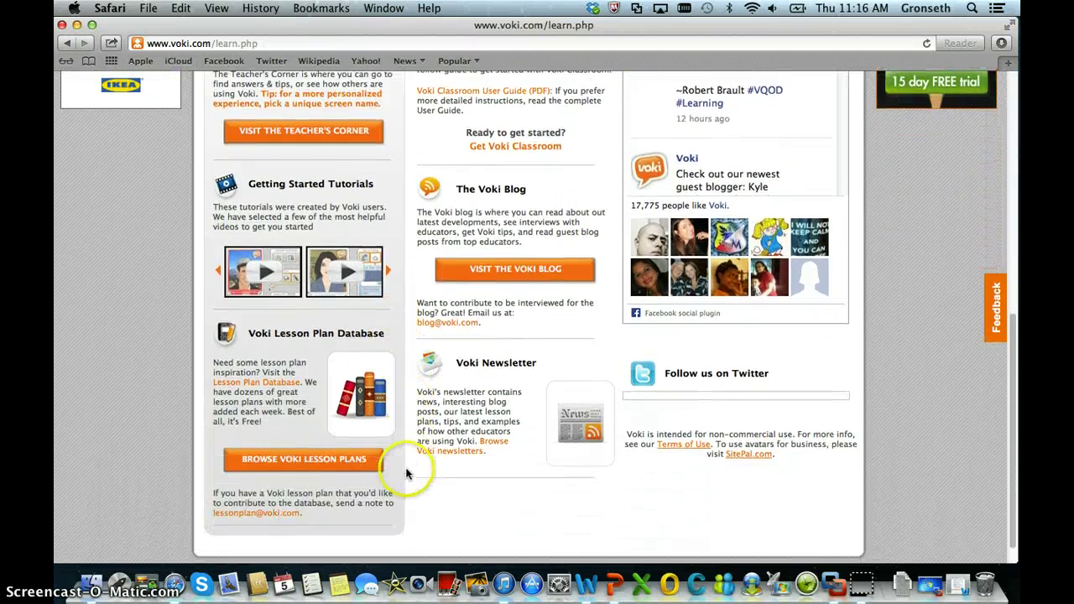
{"action": "scroll", "coordinate": [407, 466], "scroll_direction": "up", "scroll_amount": 10}
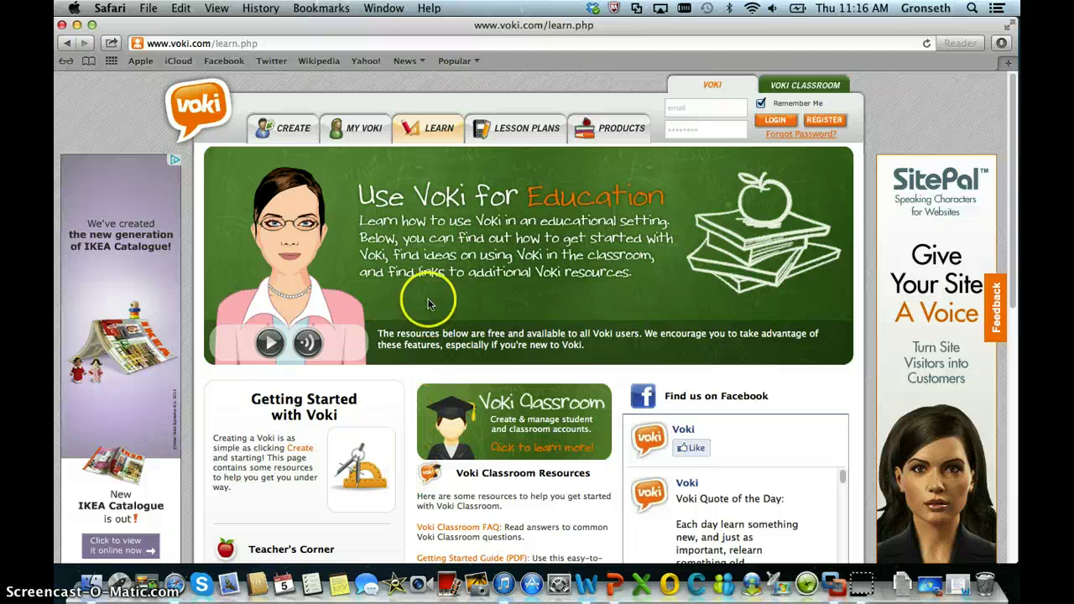
- Open the Lesson Plan + Activities Database, checking the Subject and Grade filters but leaving both at All
{"action": "left_click", "coordinate": [525, 128]}
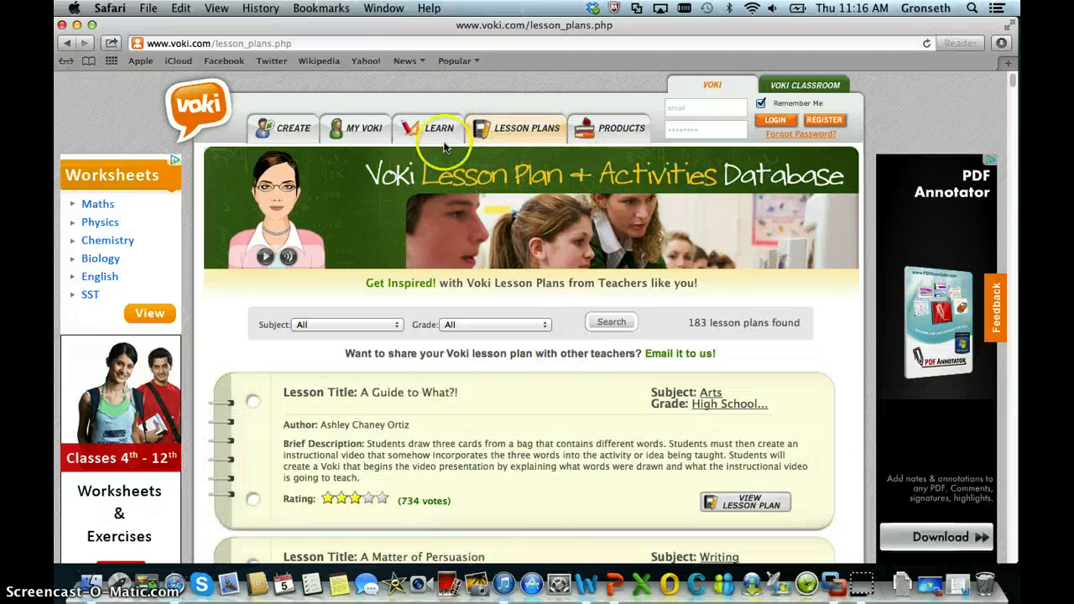
{"action": "left_click", "coordinate": [378, 328]}
{"action": "mouse_move", "coordinate": [346, 554]}
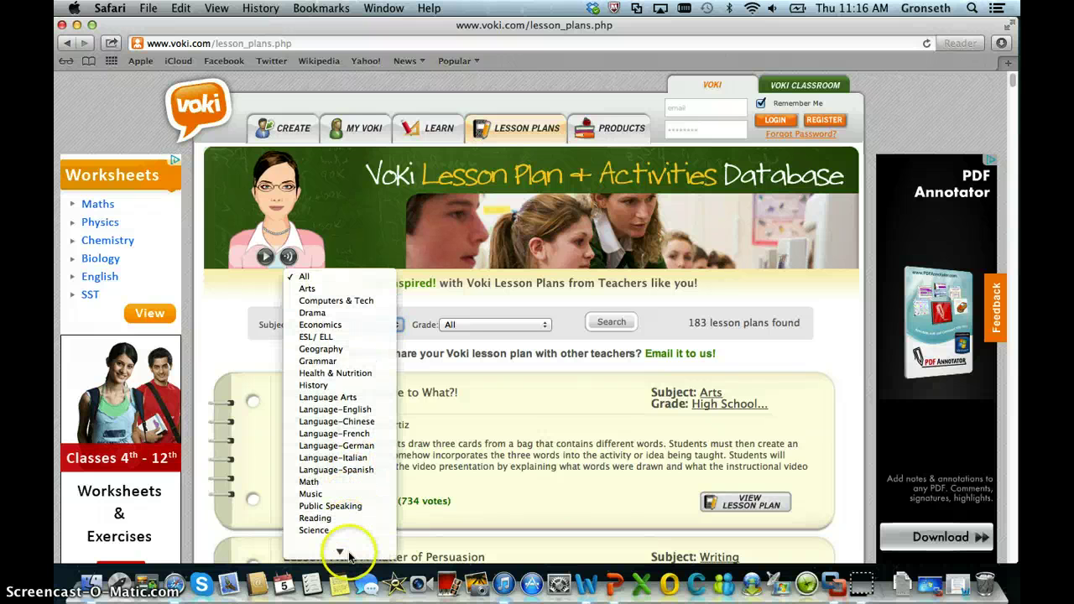
{"action": "left_click", "coordinate": [457, 326]}
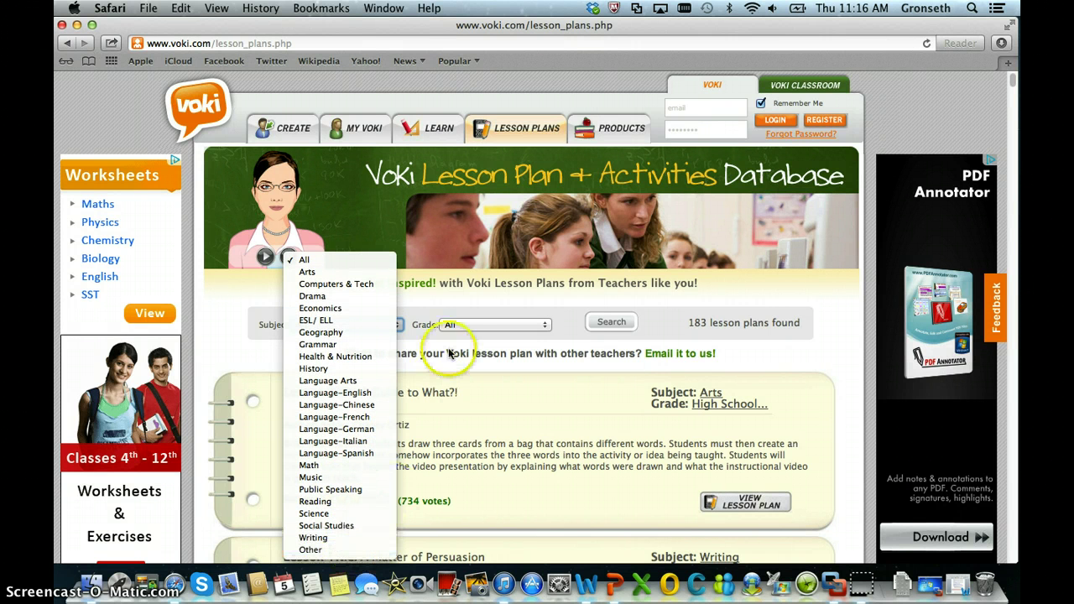
{"action": "left_click", "coordinate": [460, 328]}
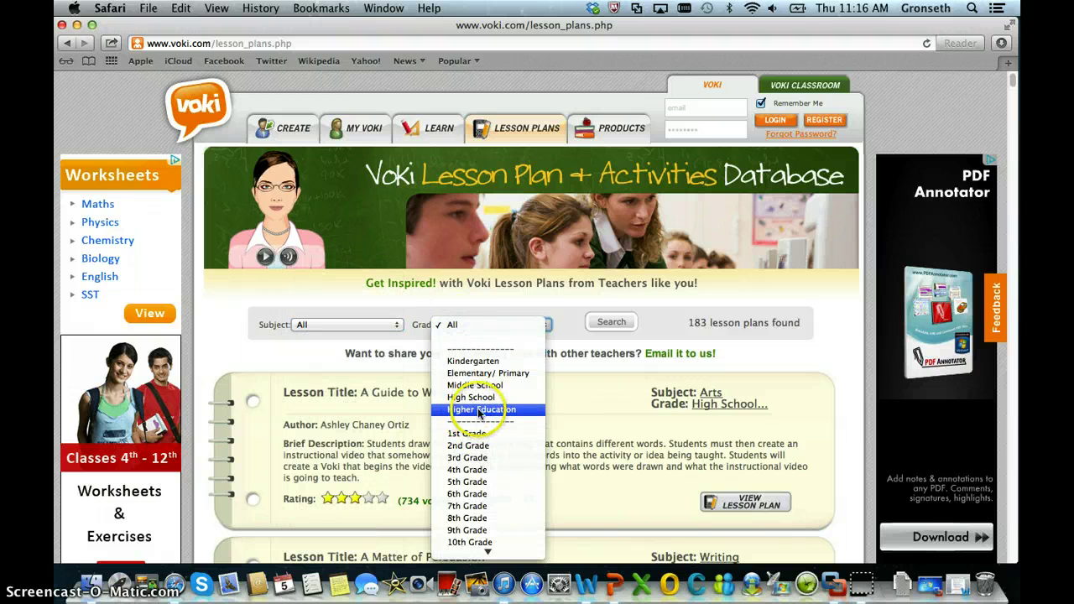
{"action": "left_click", "coordinate": [503, 325]}
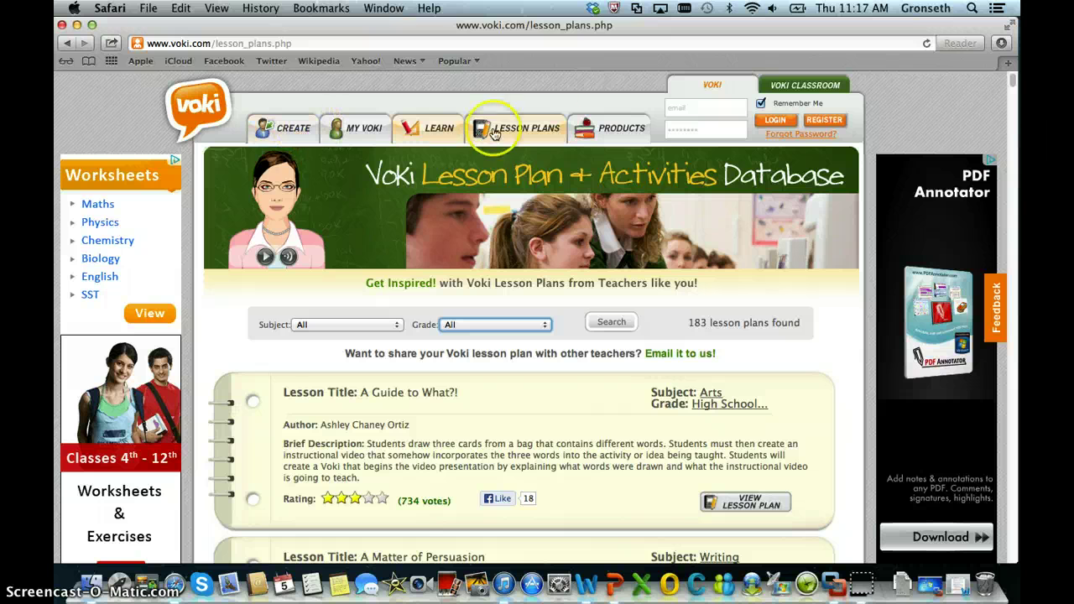
- Dismiss the sign-up form and log in with the account email and password
{"action": "left_click", "coordinate": [211, 108]}
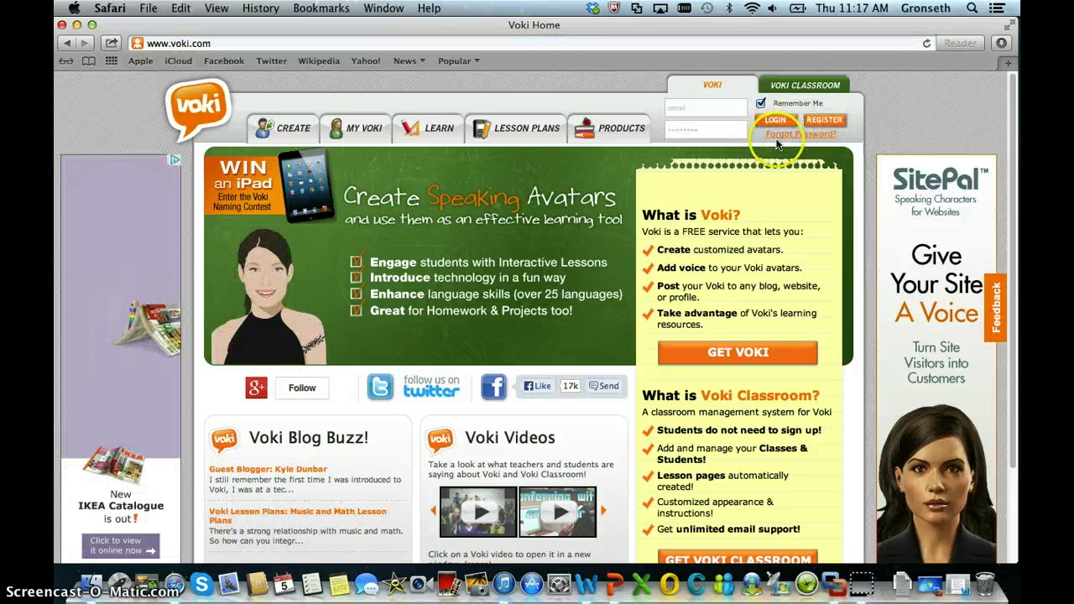
{"action": "left_click", "coordinate": [681, 359]}
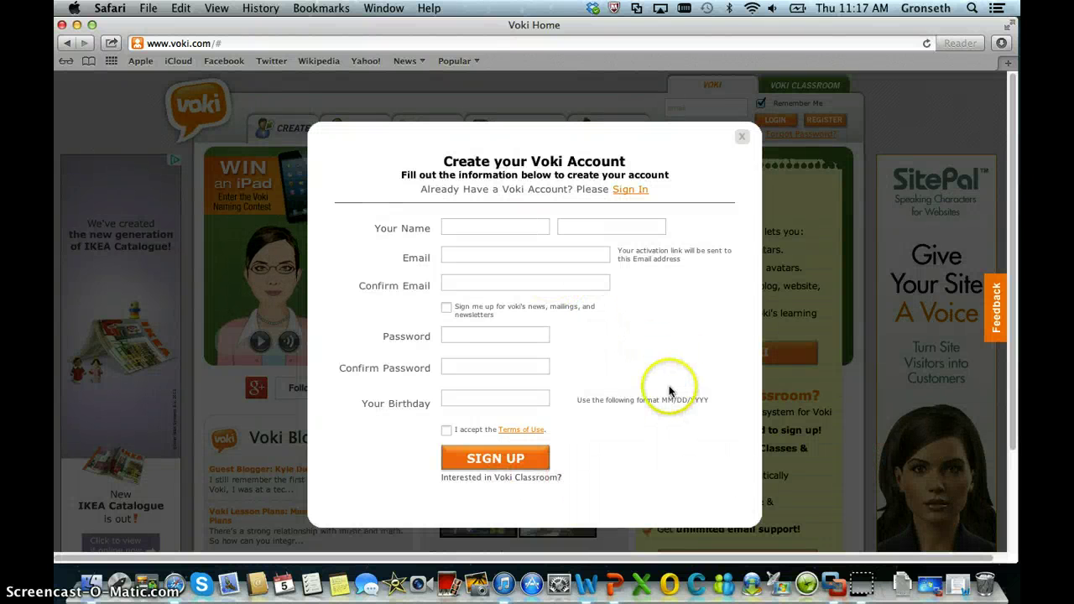
{"action": "left_click", "coordinate": [744, 143]}
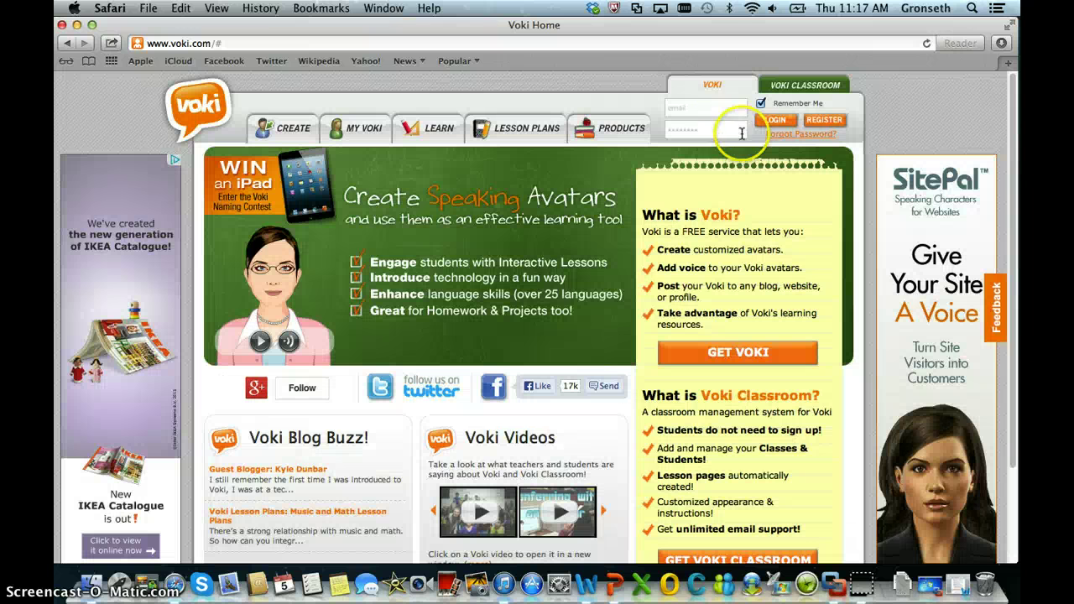
{"action": "left_click", "coordinate": [704, 109]}
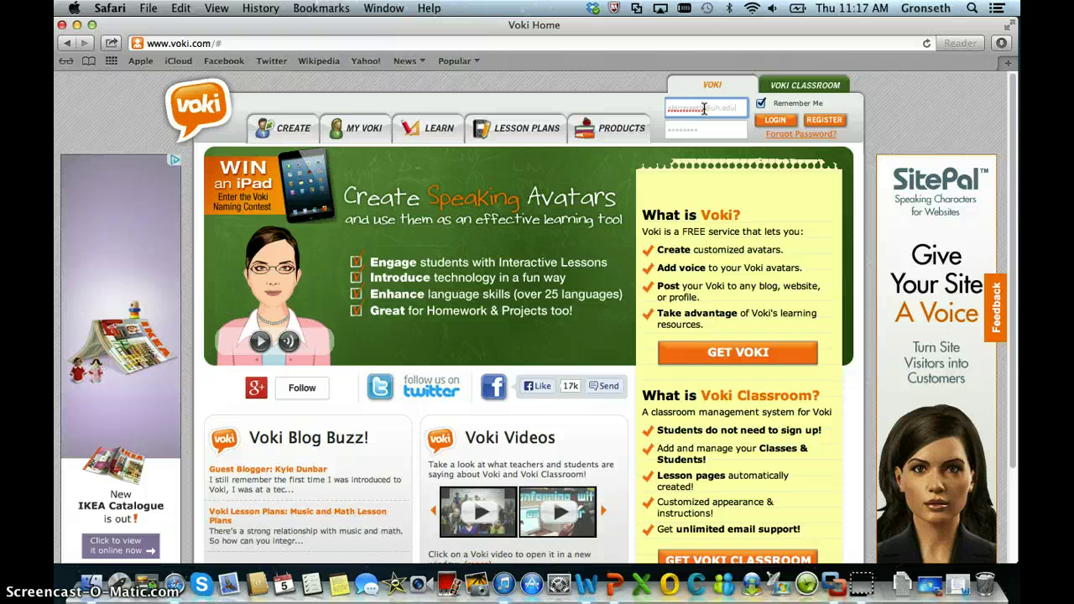
{"action": "key", "text": "Tab"}
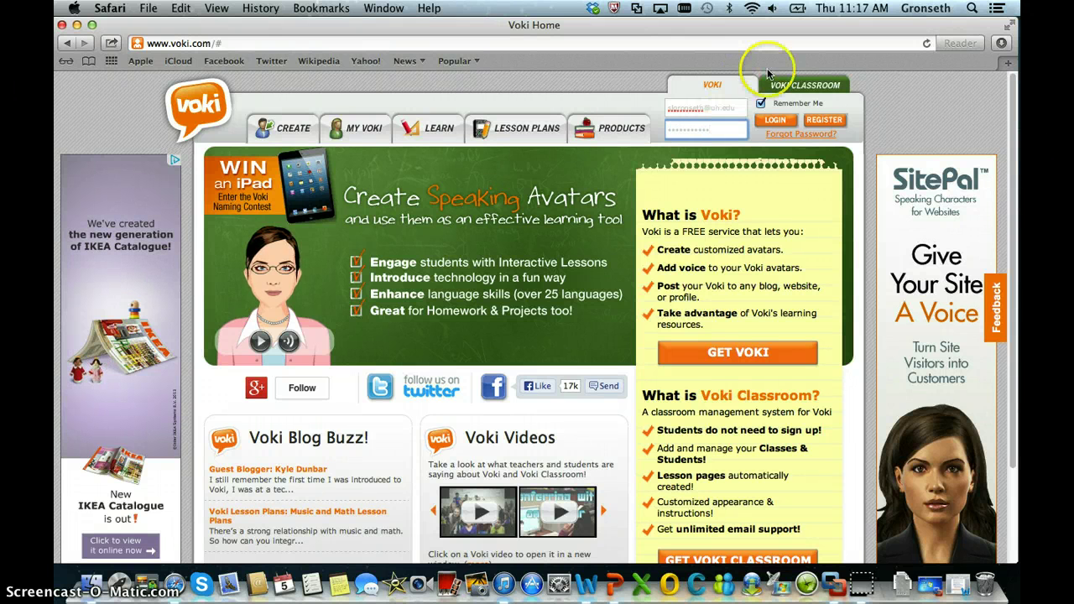
{"action": "left_click", "coordinate": [779, 121]}
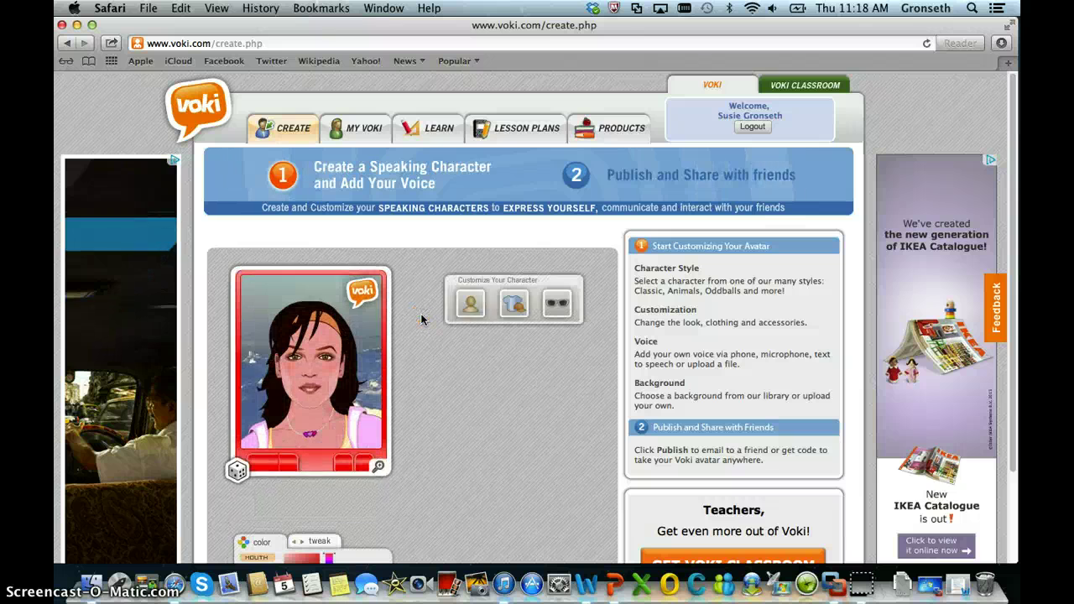
- Scroll the Create page until the full character editor with the default woman is visible
{"action": "scroll", "coordinate": [420, 289], "scroll_direction": "down", "scroll_amount": 3}
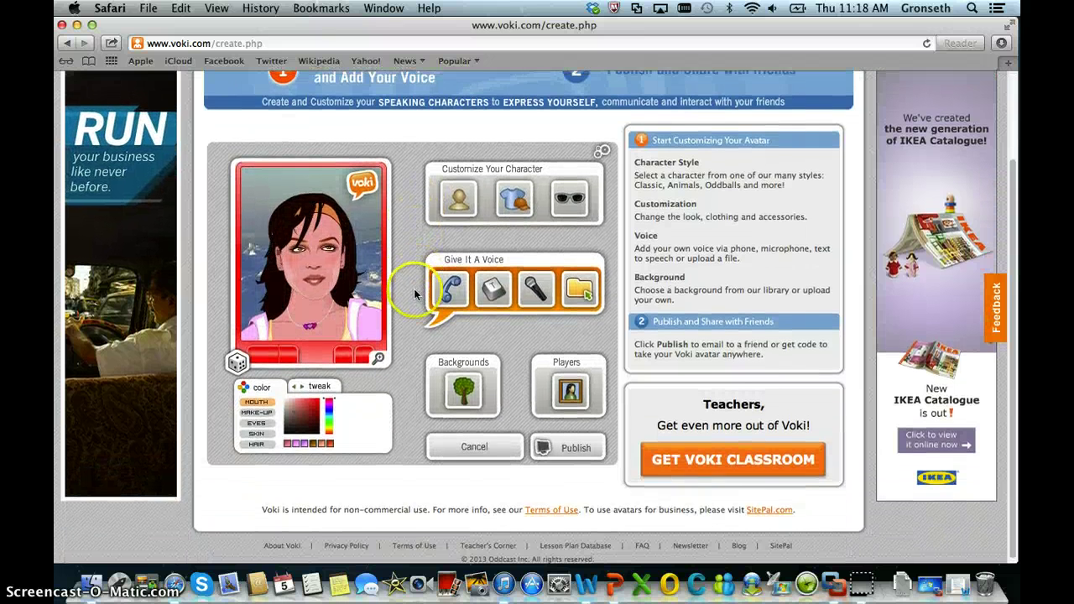
{"action": "scroll", "coordinate": [410, 288], "scroll_direction": "up", "scroll_amount": 3}
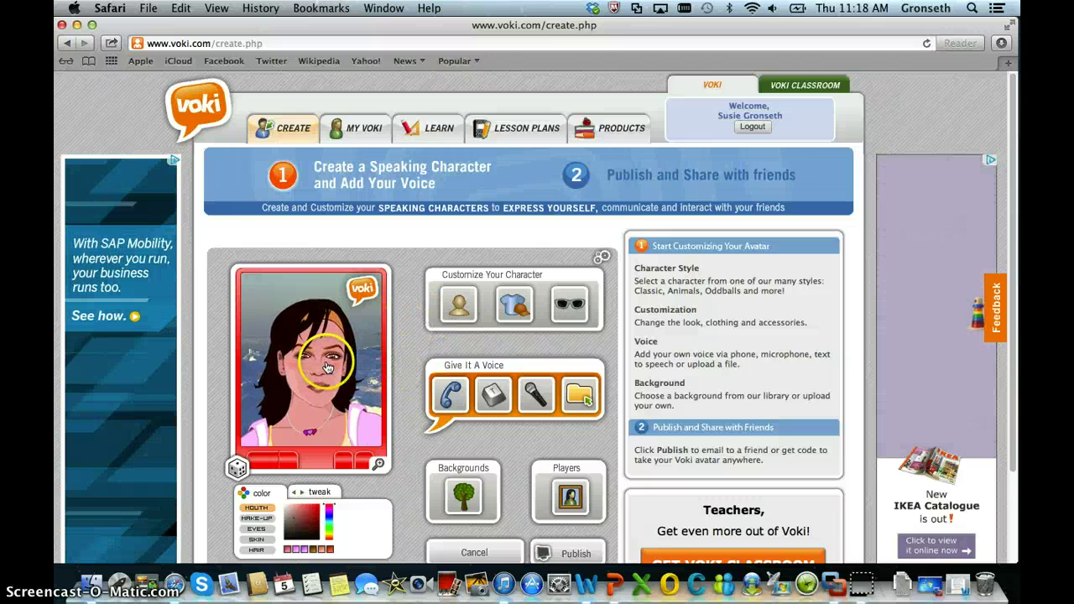
{"action": "scroll", "coordinate": [389, 346], "scroll_direction": "down", "scroll_amount": 1}
{"action": "scroll", "coordinate": [389, 346], "scroll_direction": "down", "scroll_amount": 2}
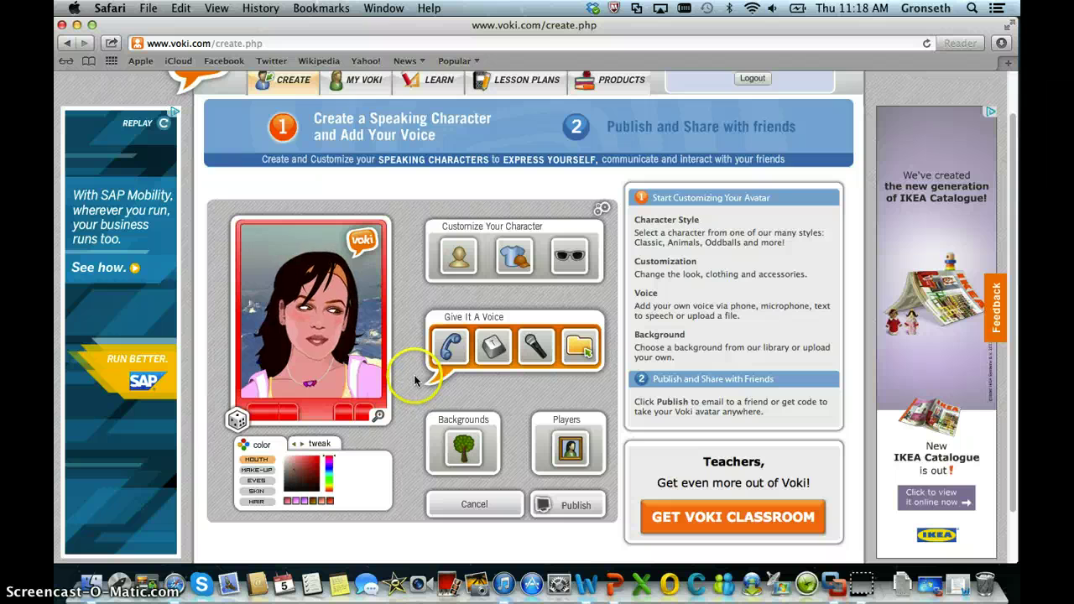
- Open the character chooser and browse the Monsters and Classic face categories
{"action": "left_click", "coordinate": [458, 262]}
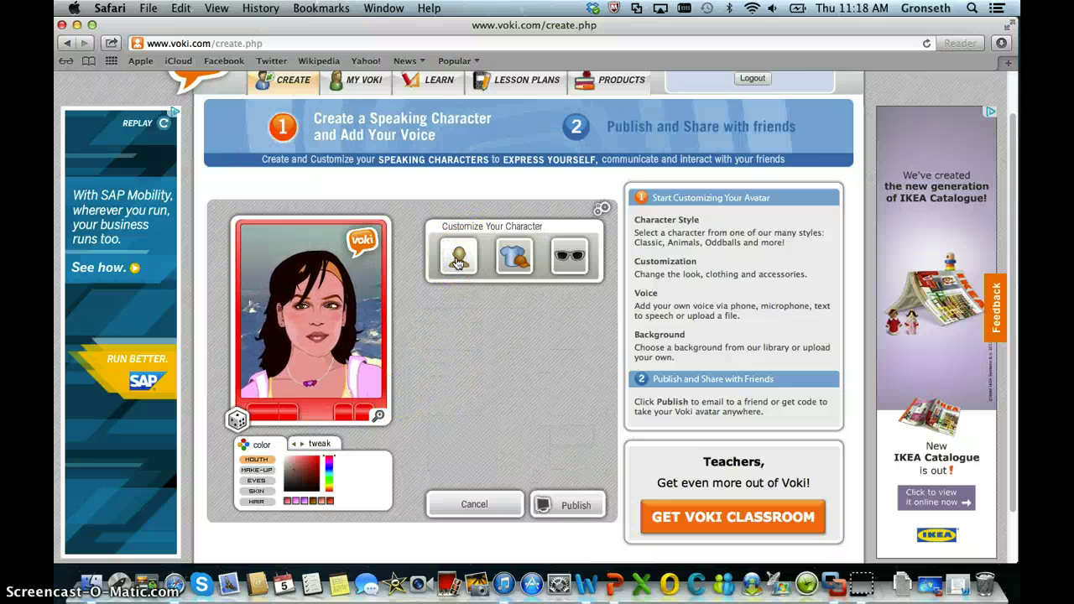
{"action": "left_click", "coordinate": [462, 346]}
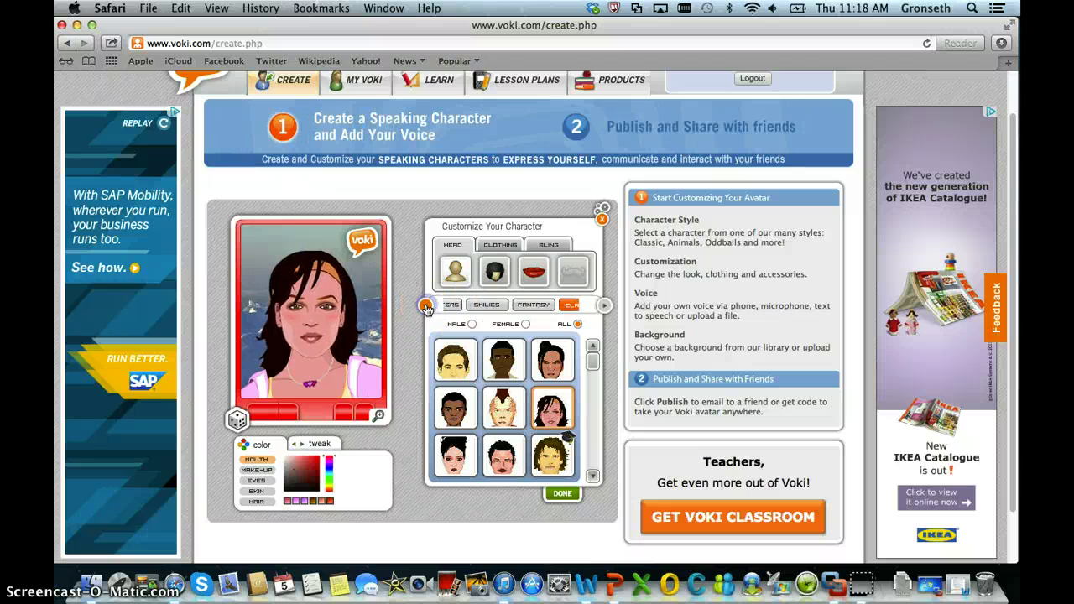
{"action": "left_click", "coordinate": [471, 310]}
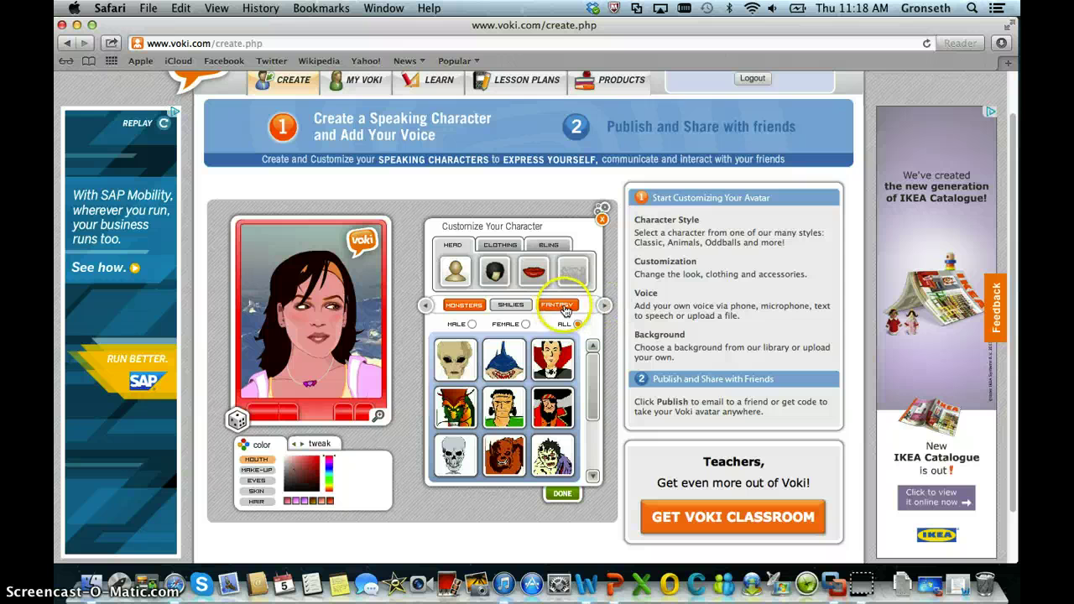
{"action": "left_click", "coordinate": [606, 307]}
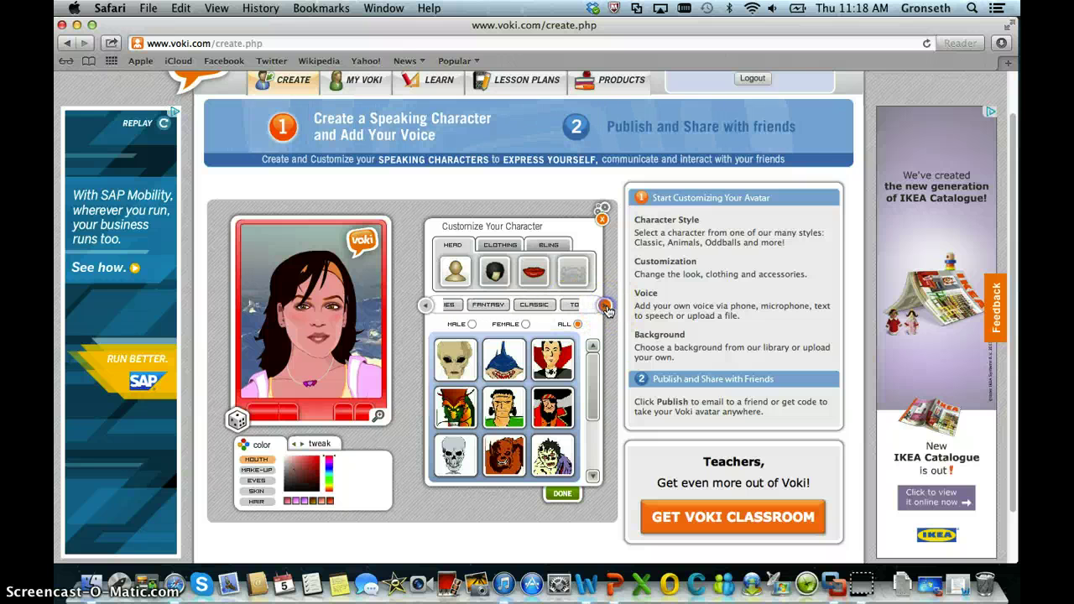
{"action": "left_click", "coordinate": [523, 307]}
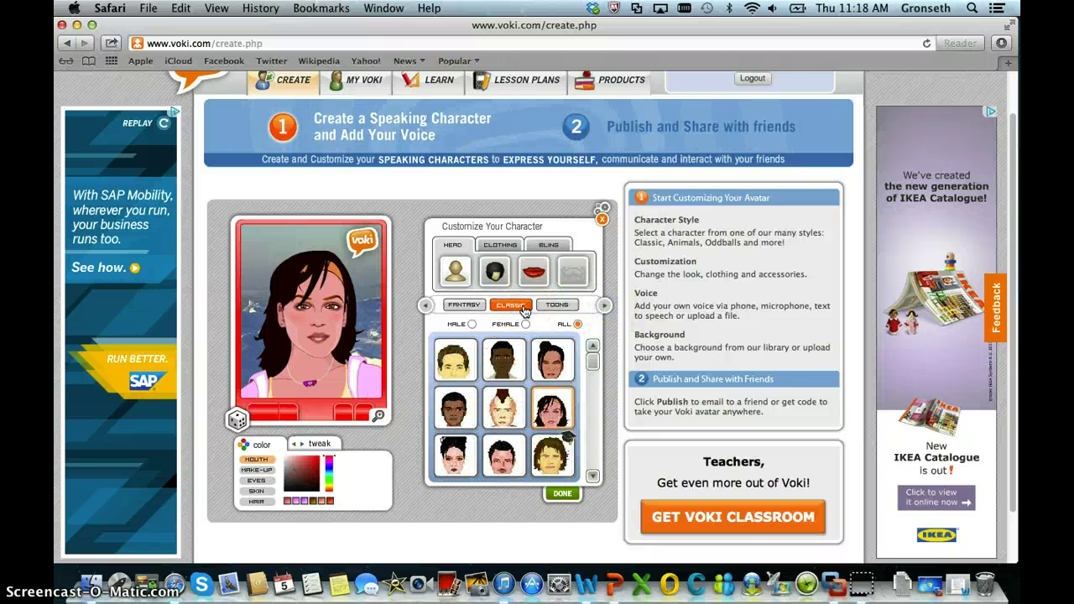
{"action": "left_click_drag", "start_coordinate": [592, 363], "coordinate": [586, 383]}
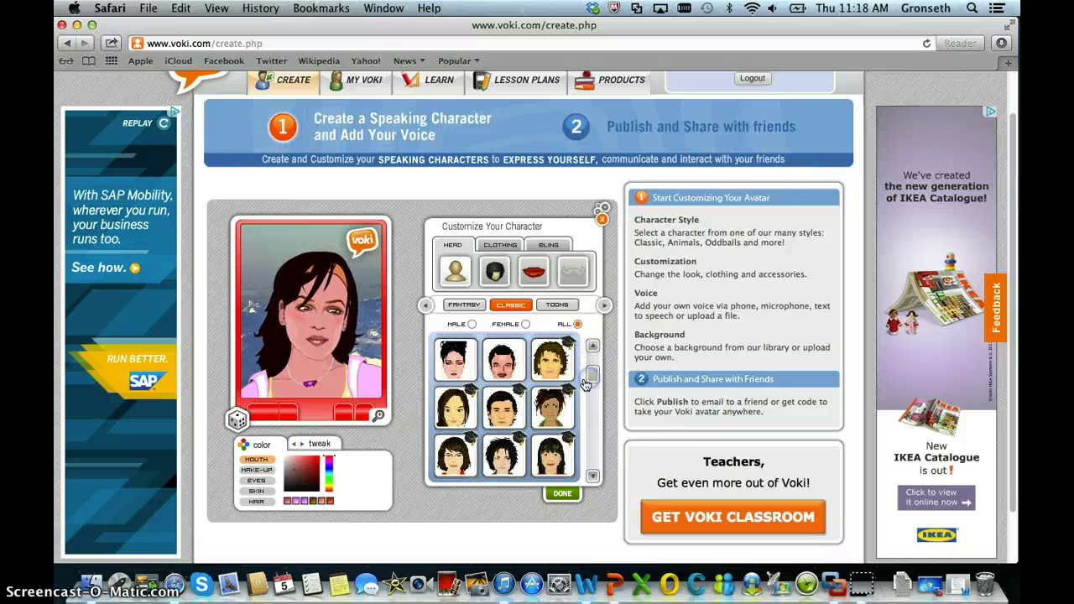
{"action": "left_click", "coordinate": [569, 351]}
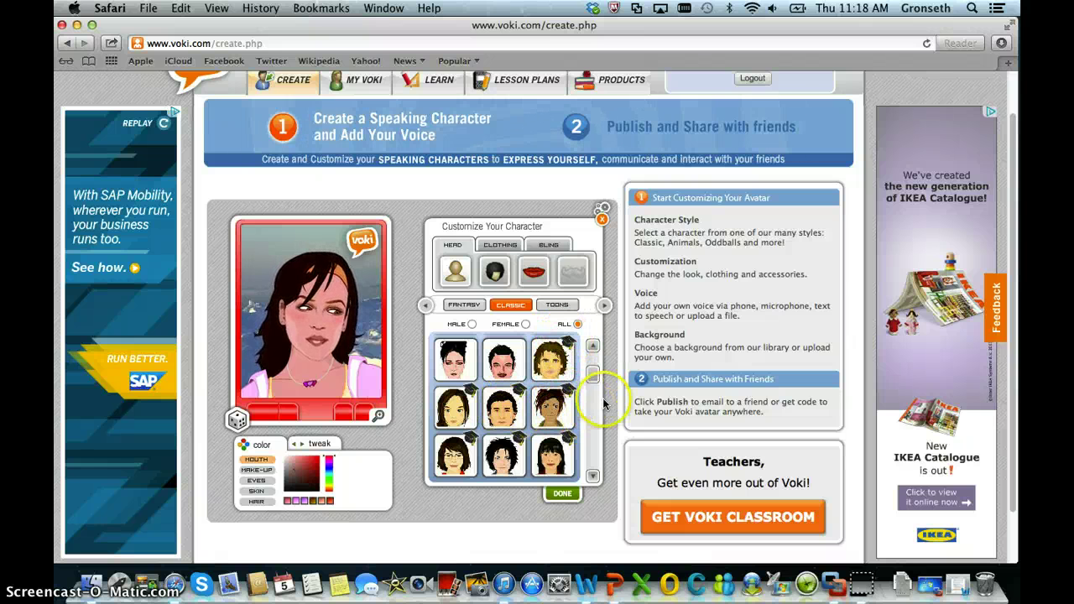
{"action": "left_click_drag", "start_coordinate": [594, 379], "coordinate": [593, 360]}
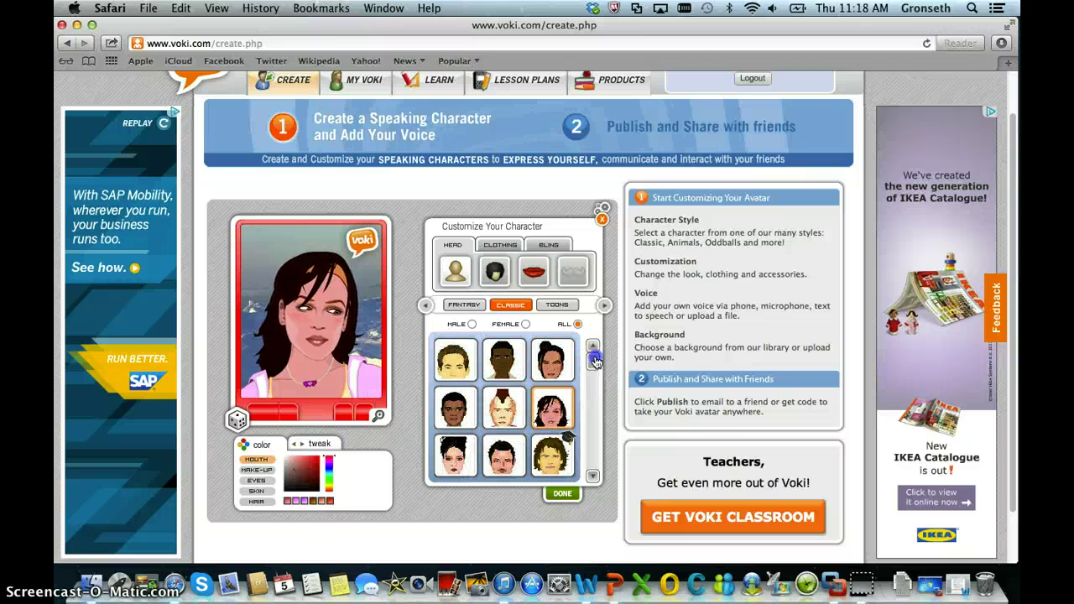
- Page back through Monsters and World to the Dogs category and pick the Dalmatian
{"action": "left_click", "coordinate": [425, 306]}
{"action": "left_click", "coordinate": [463, 305]}
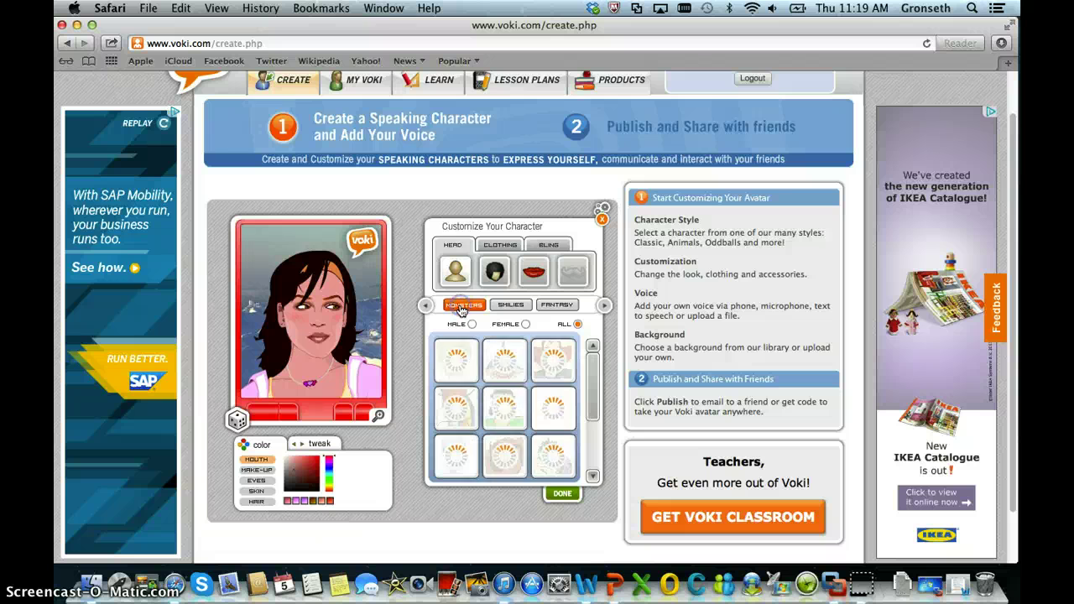
{"action": "left_click_drag", "start_coordinate": [596, 414], "coordinate": [593, 379]}
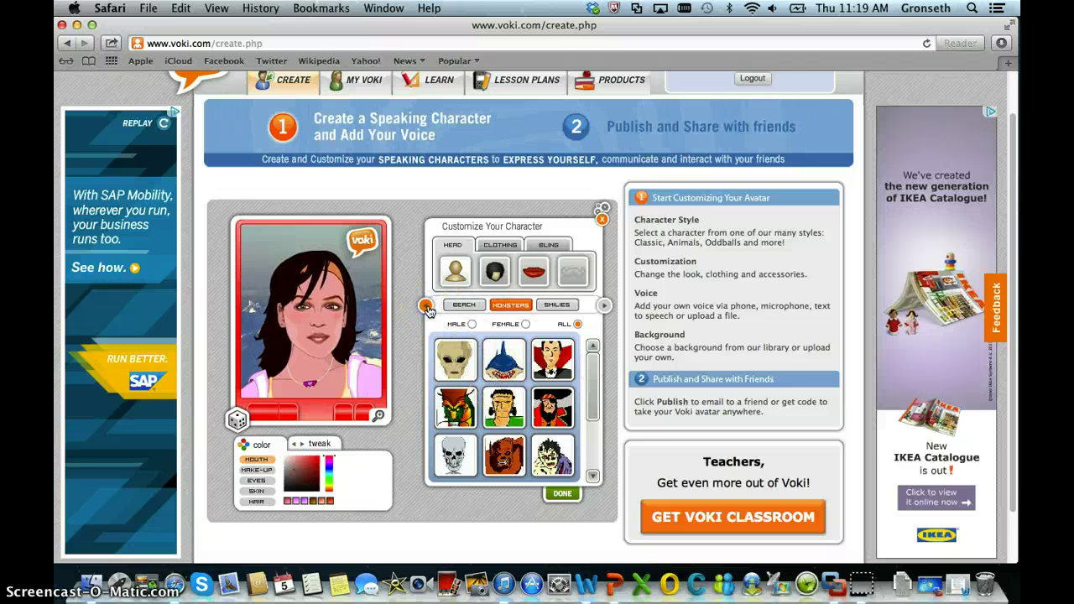
{"action": "left_click", "coordinate": [474, 311]}
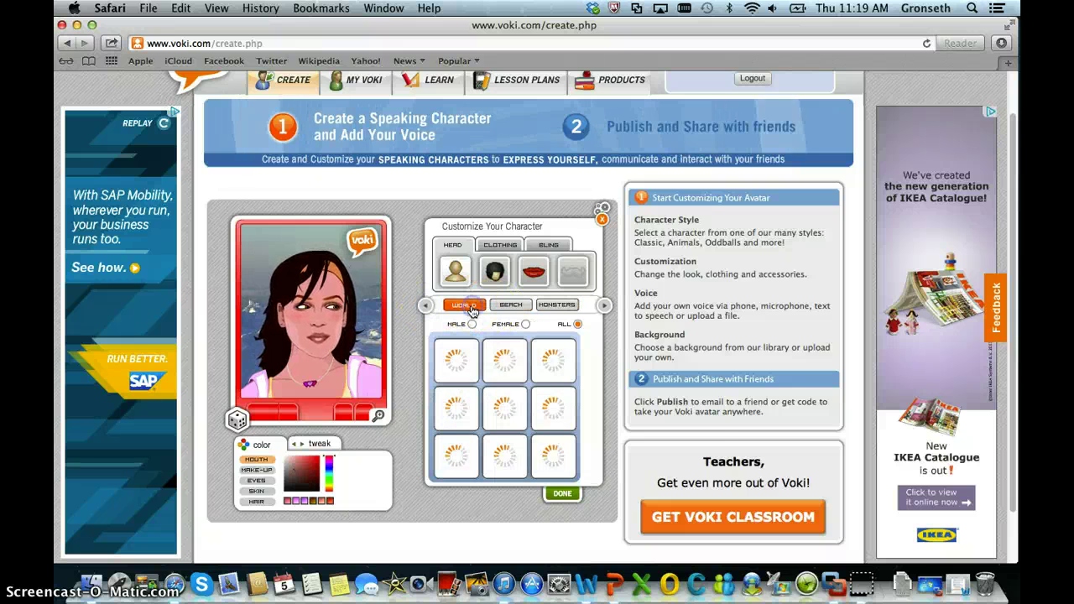
{"action": "left_click", "coordinate": [424, 308]}
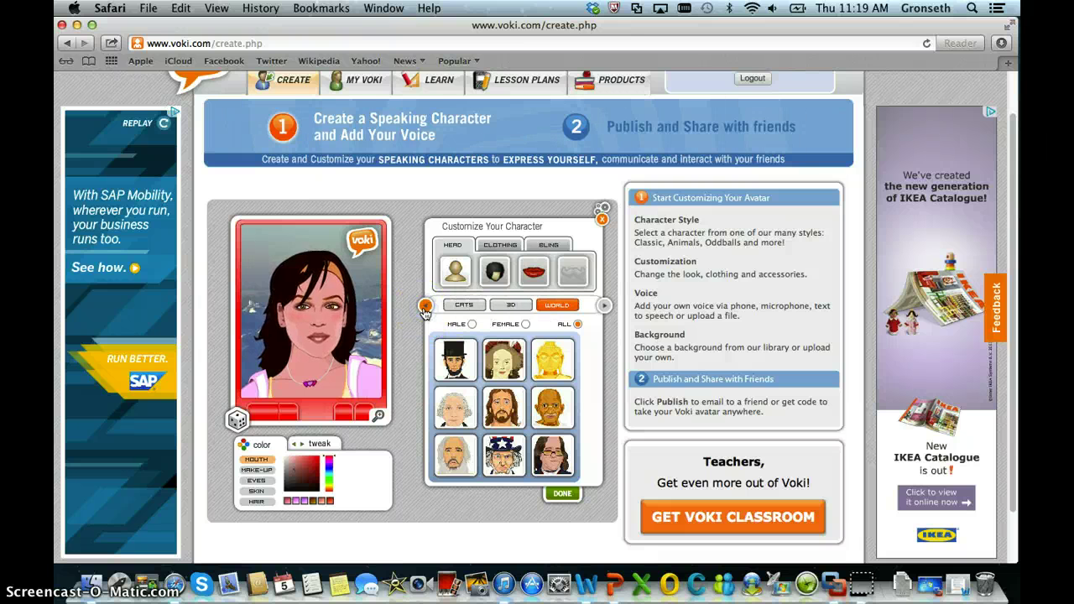
{"action": "left_click", "coordinate": [426, 307]}
{"action": "left_click", "coordinate": [465, 305]}
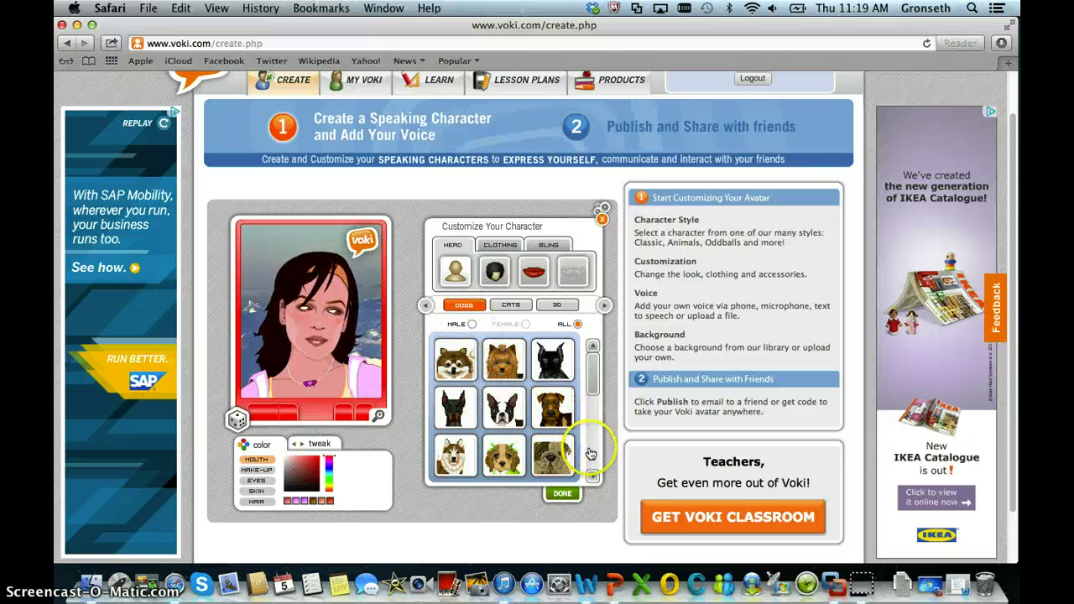
{"action": "left_click", "coordinate": [591, 454]}
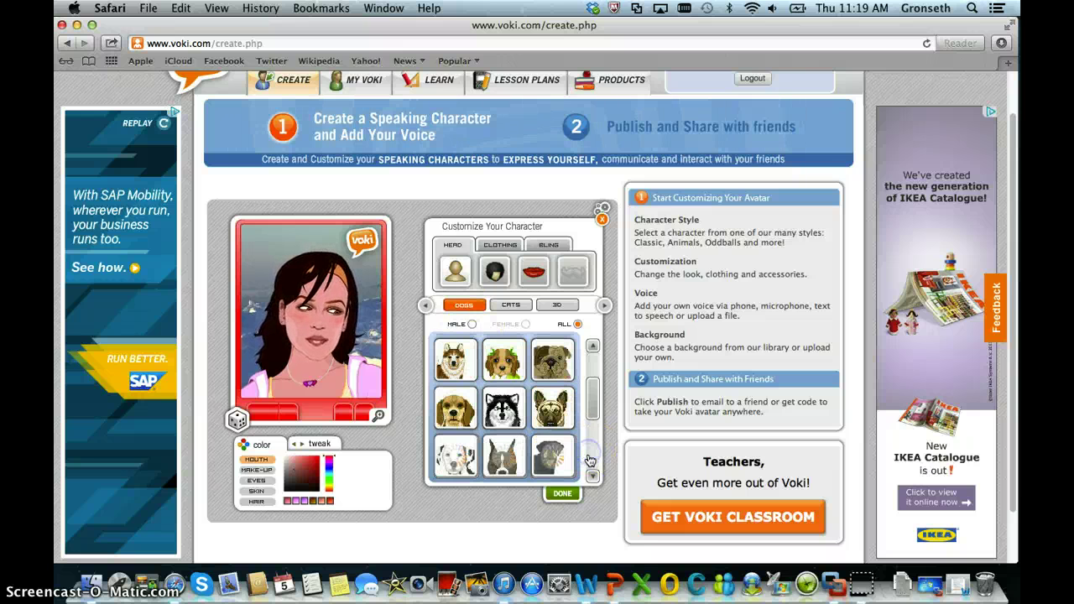
{"action": "left_click", "coordinate": [587, 457]}
{"action": "left_click", "coordinate": [457, 457]}
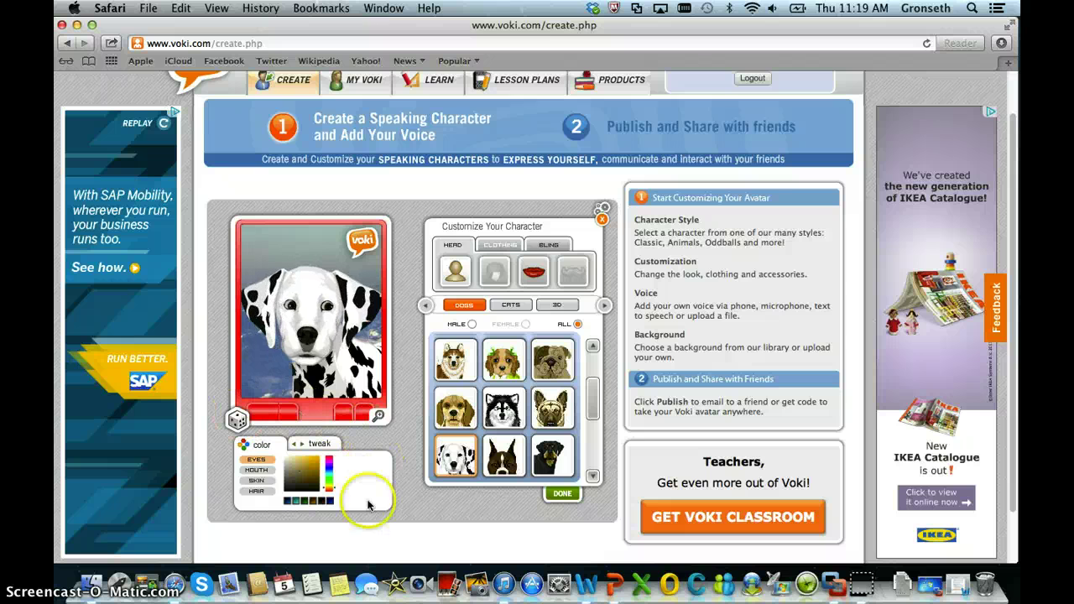
- Select Hair, then show the Dalmatian's Mouth, Nose, Body, Height and Width sliders
{"action": "left_click", "coordinate": [256, 492]}
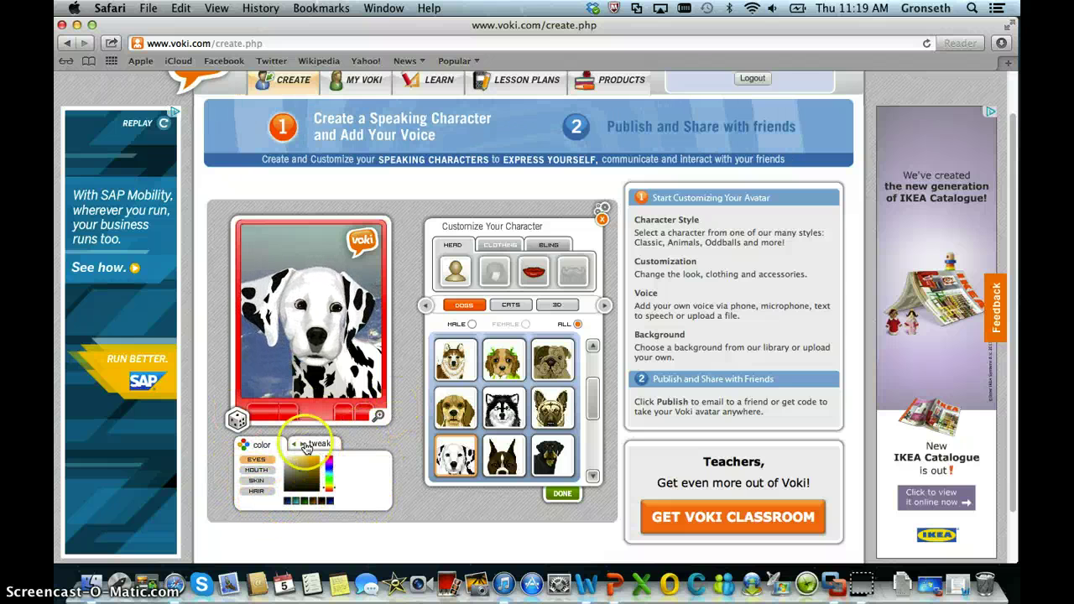
{"action": "left_click", "coordinate": [309, 445]}
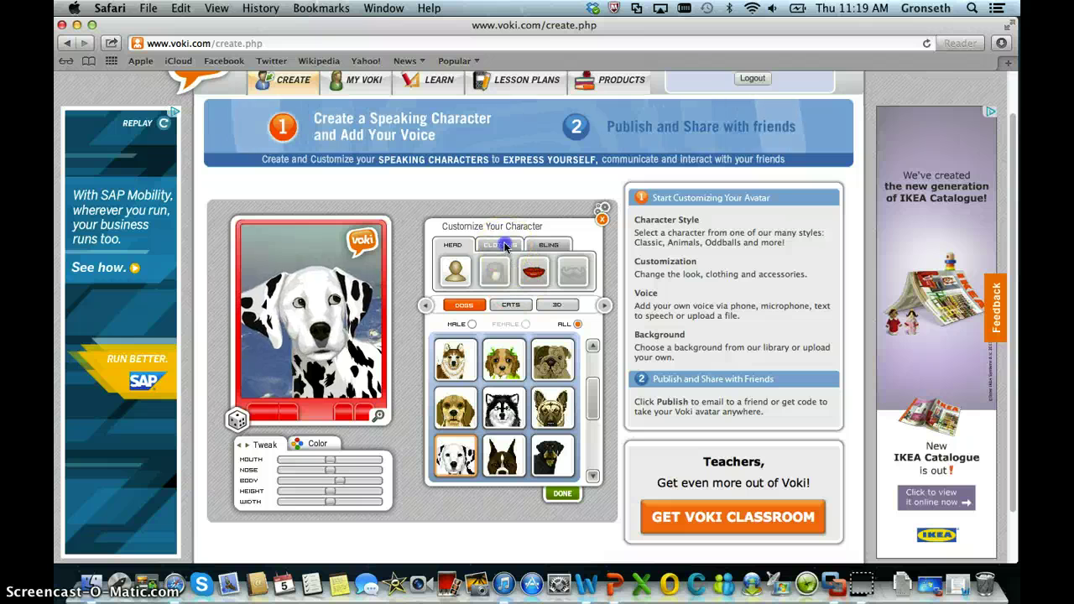
- Put the orange Walk Me necklace pendant on the Dalmatian and finish with DONE
{"action": "left_click", "coordinate": [551, 245]}
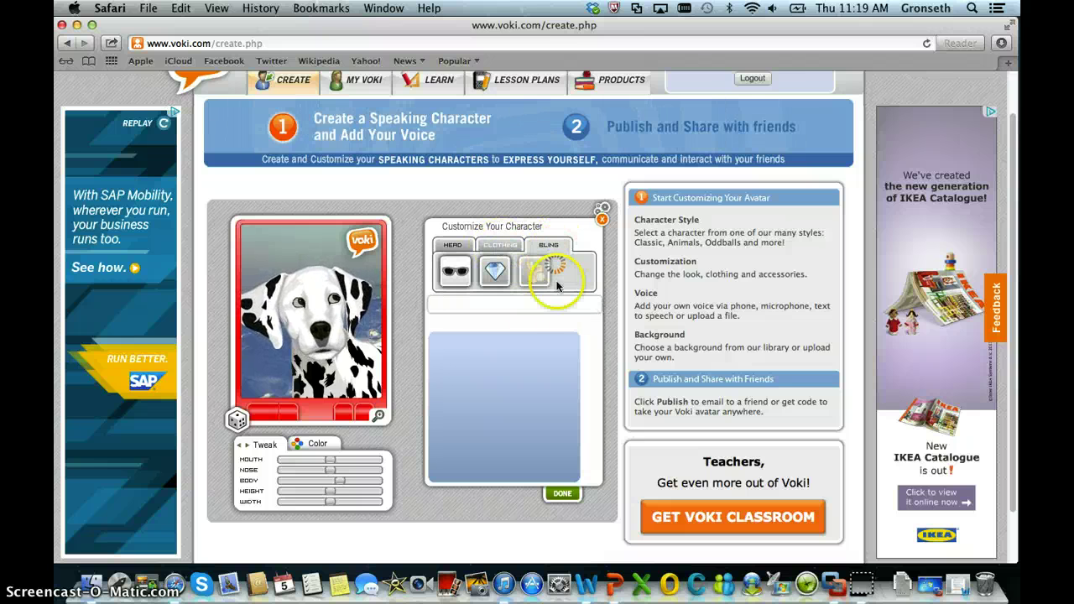
{"action": "left_click", "coordinate": [456, 272]}
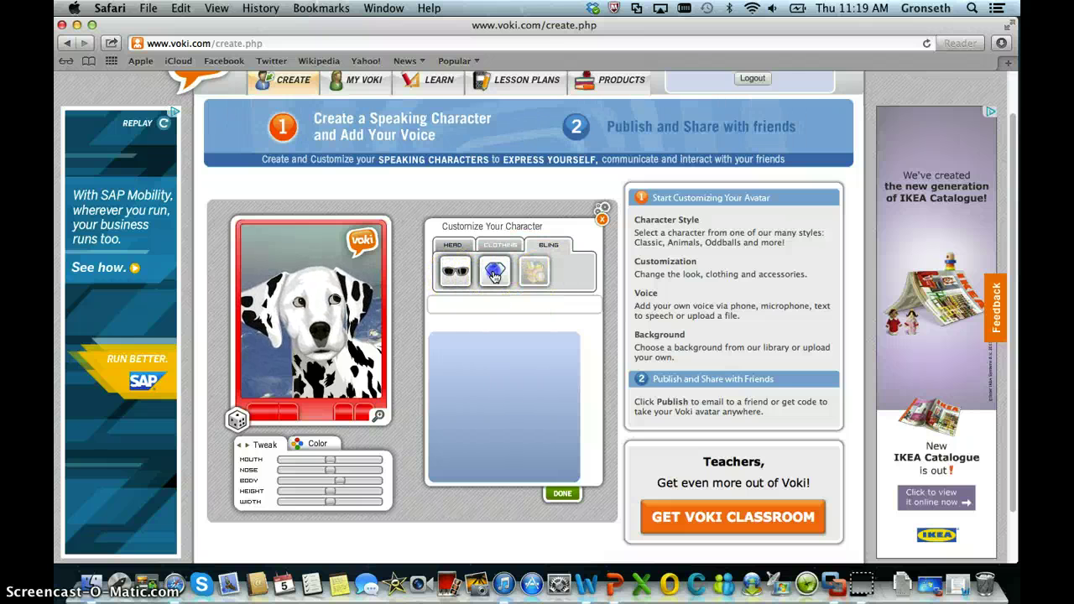
{"action": "left_click", "coordinate": [495, 272]}
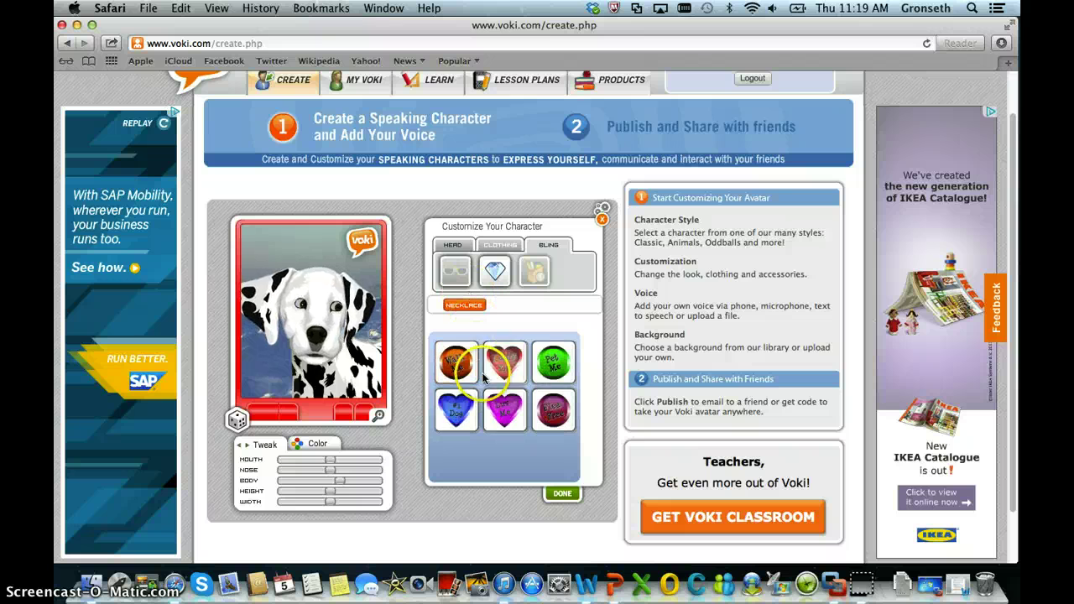
{"action": "left_click", "coordinate": [458, 366]}
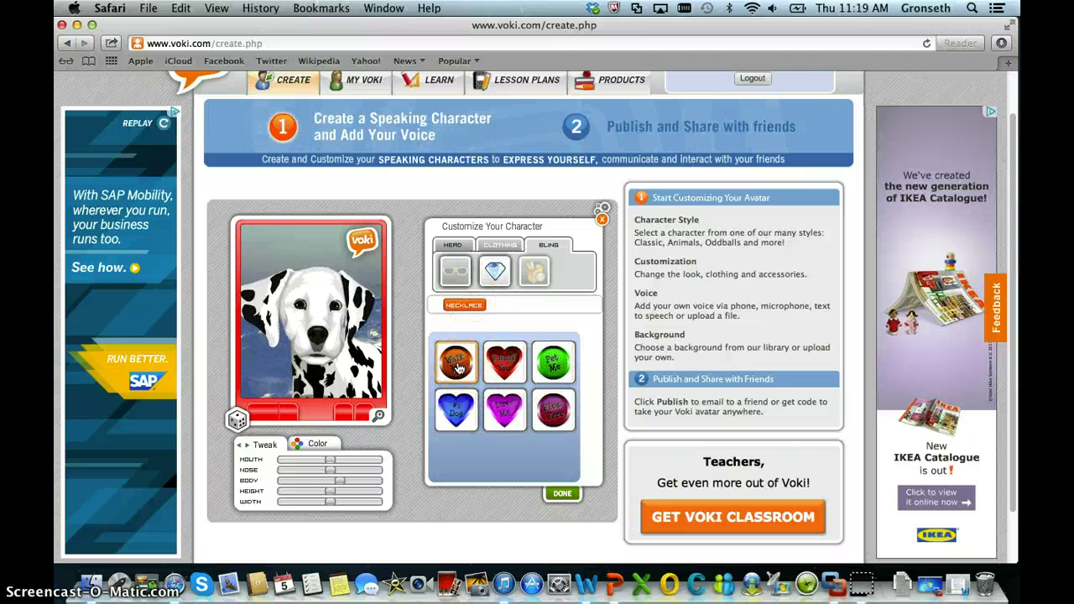
{"action": "left_click", "coordinate": [450, 248]}
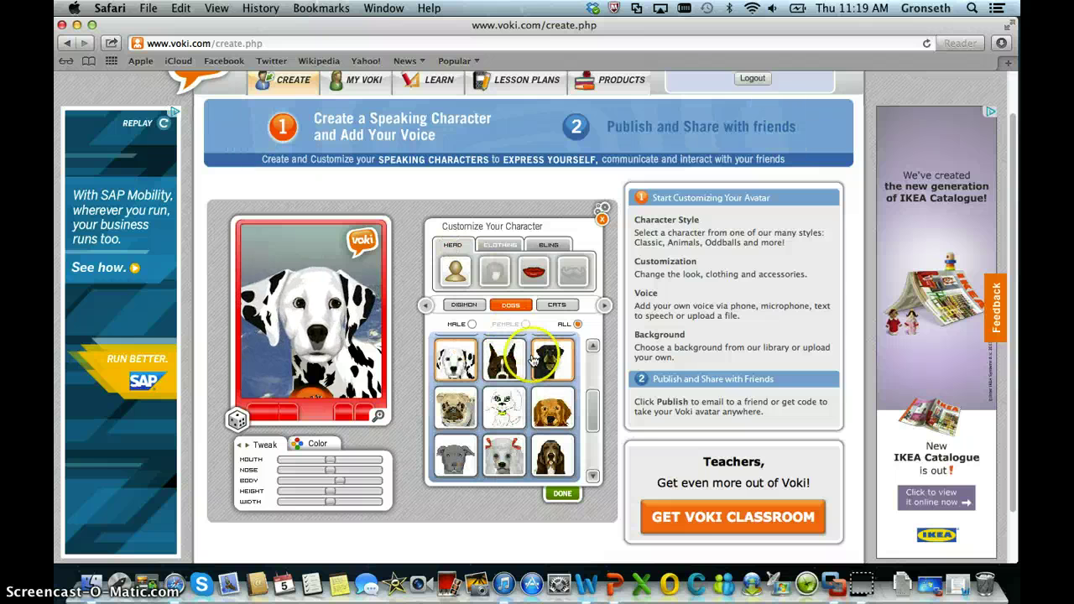
{"action": "left_click", "coordinate": [562, 493]}
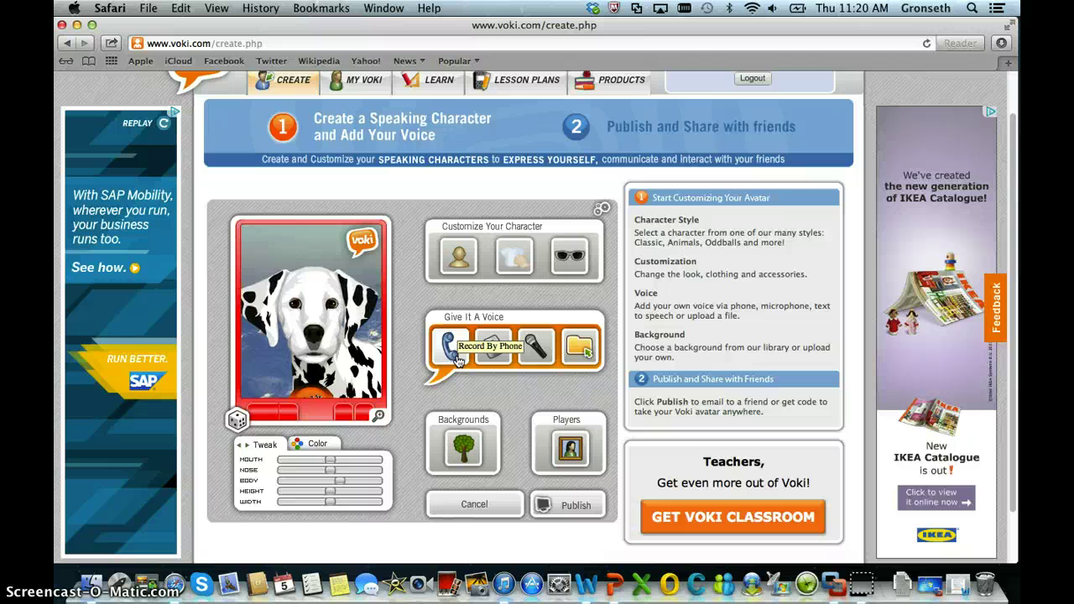
- Open the typed text-to-speech panel and move the browser aside to reveal the desktop file
{"action": "left_click", "coordinate": [496, 350]}
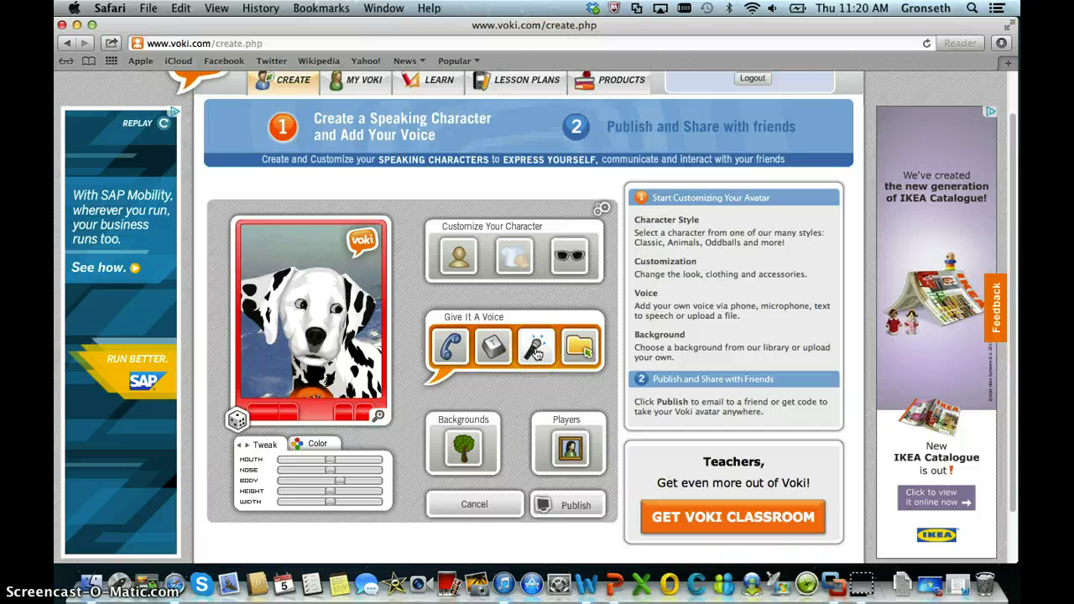
{"action": "left_click", "coordinate": [581, 349]}
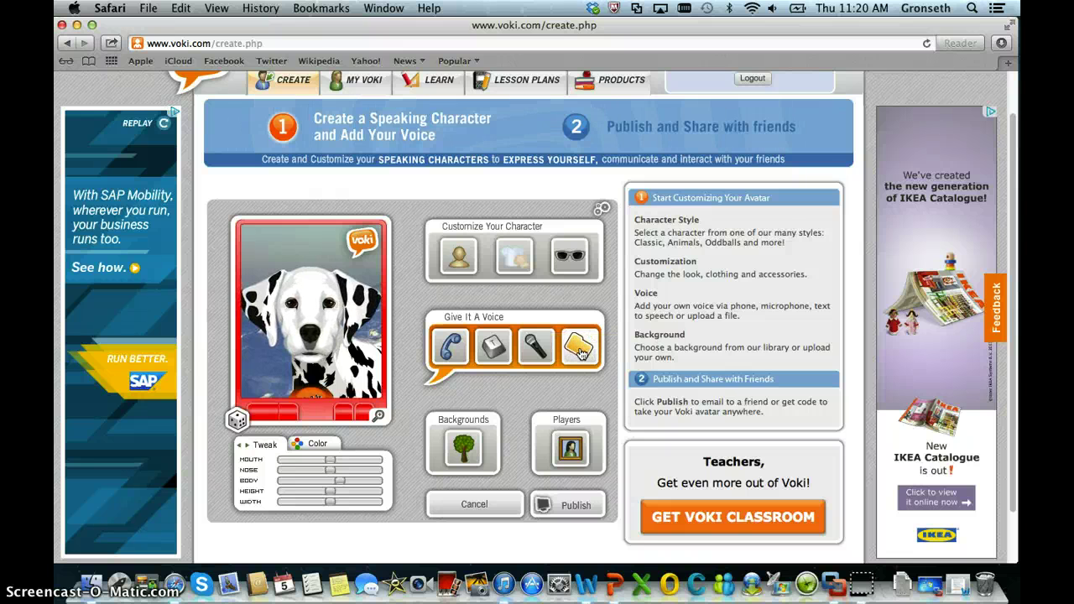
{"action": "left_click", "coordinate": [495, 347]}
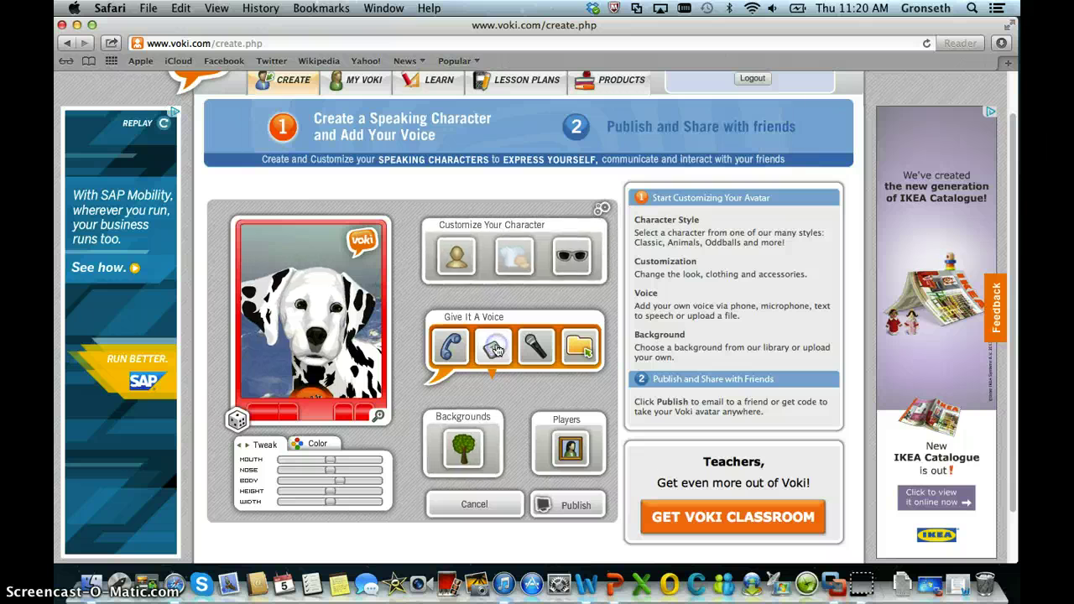
{"action": "left_click", "coordinate": [483, 330]}
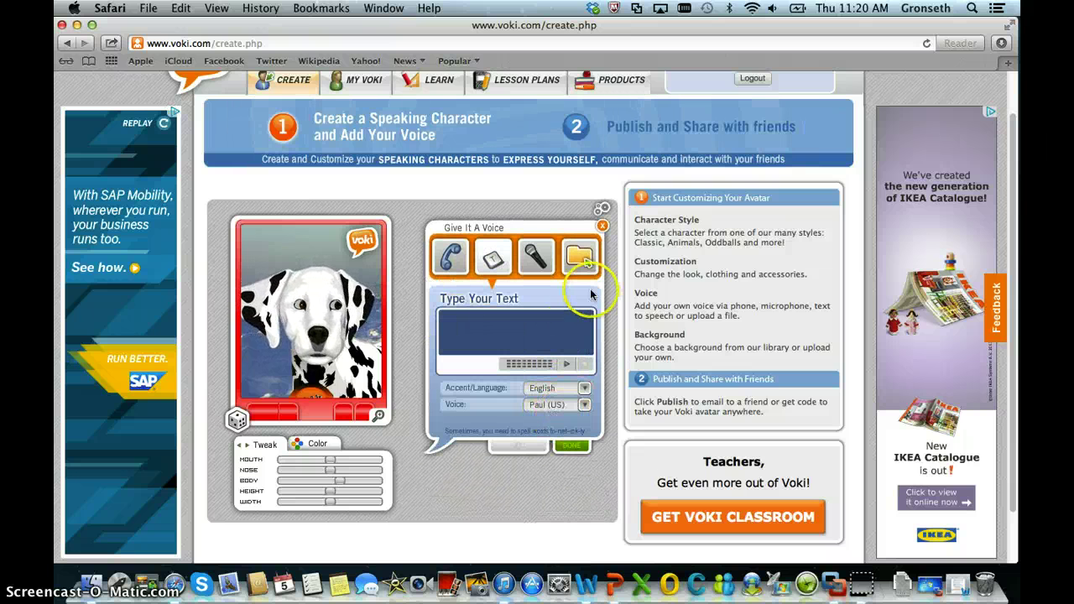
{"action": "left_click_drag", "start_coordinate": [811, 29], "coordinate": [768, 136]}
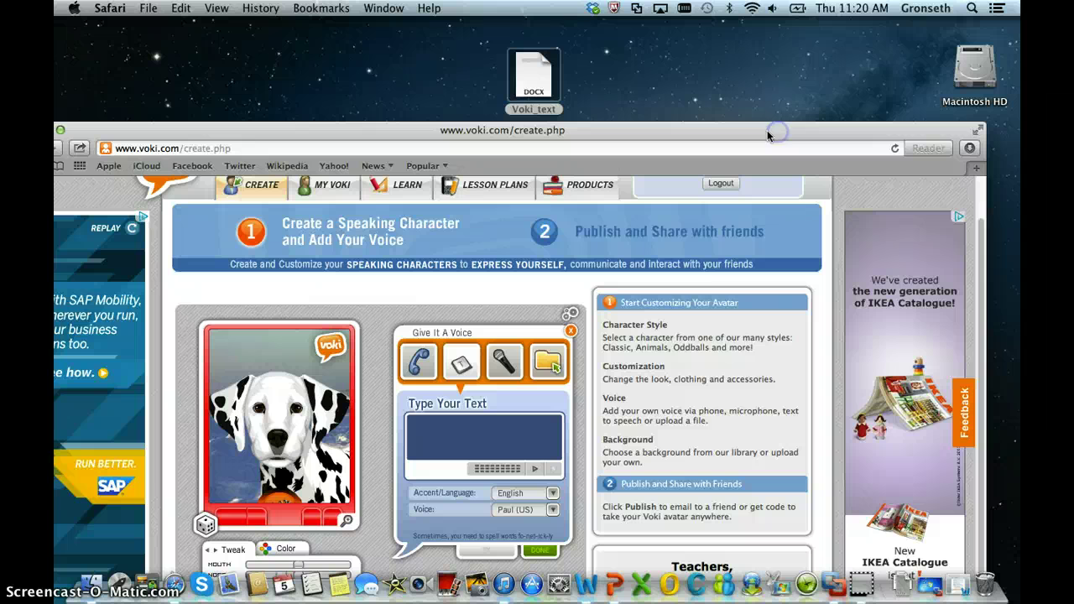
- Open Voki_text.docx in Word, select its 86-word fair-use paragraph, and return to the Safari window
{"action": "left_click", "coordinate": [535, 71]}
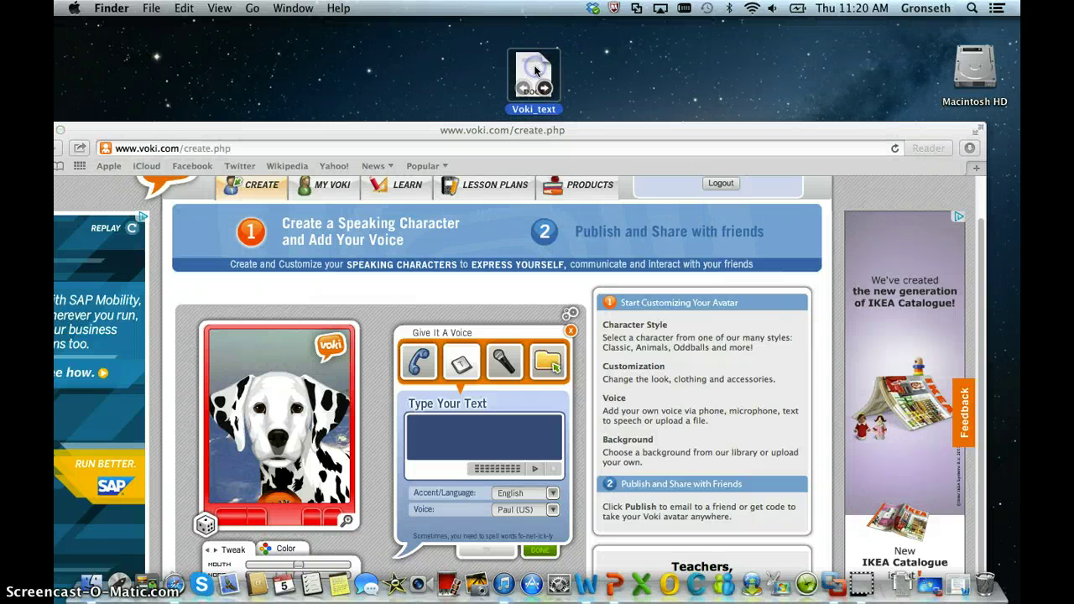
{"action": "double_click", "coordinate": [534, 70]}
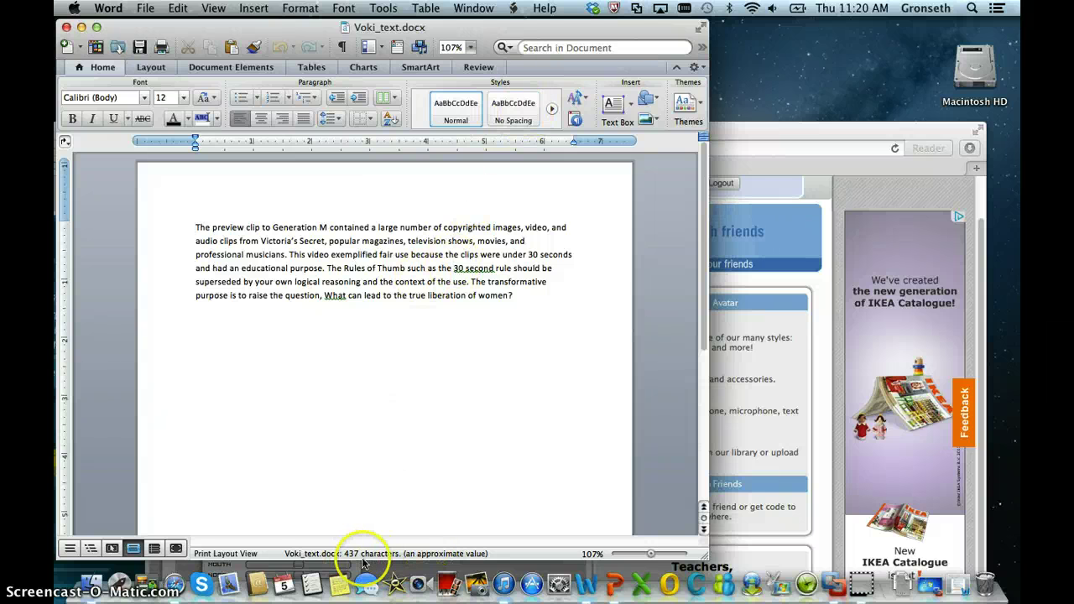
{"action": "left_click_drag", "start_coordinate": [200, 227], "coordinate": [368, 233]}
{"action": "left_click_drag", "start_coordinate": [530, 242], "coordinate": [549, 307]}
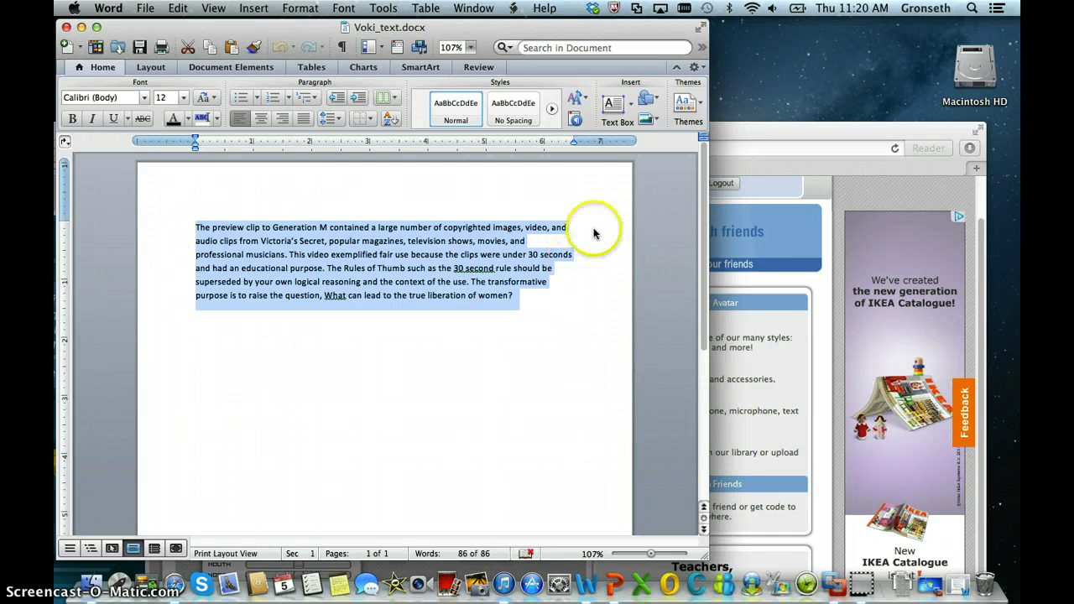
{"action": "left_click", "coordinate": [732, 158]}
{"action": "left_click_drag", "start_coordinate": [735, 156], "coordinate": [779, 30]}
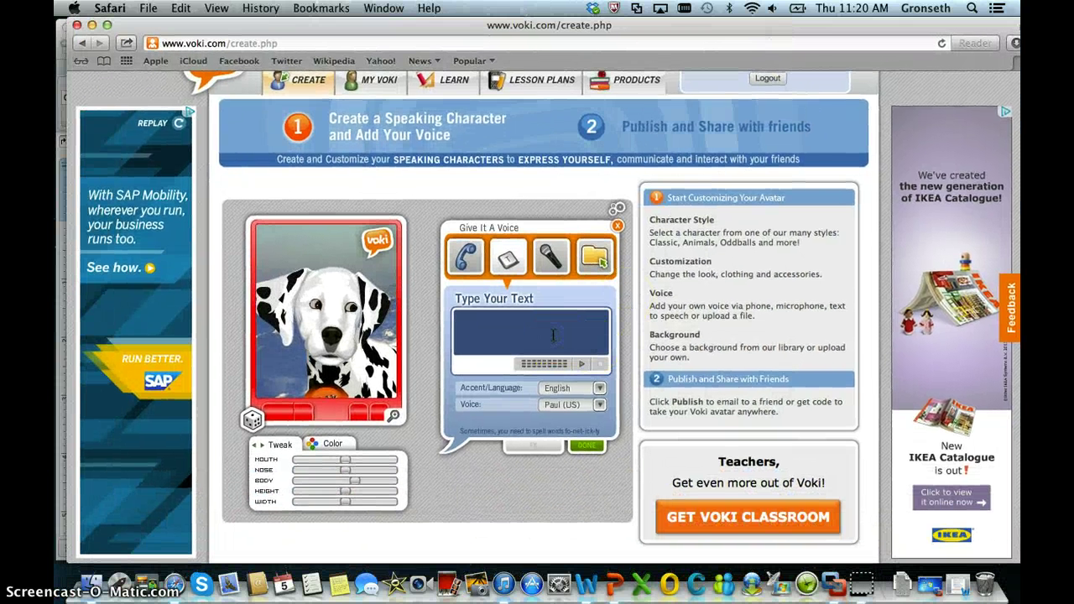
- Paste the fair-use paragraph as the speech text, keep English, and pick the Tom (US) voice
{"action": "key", "text": "super+v"}
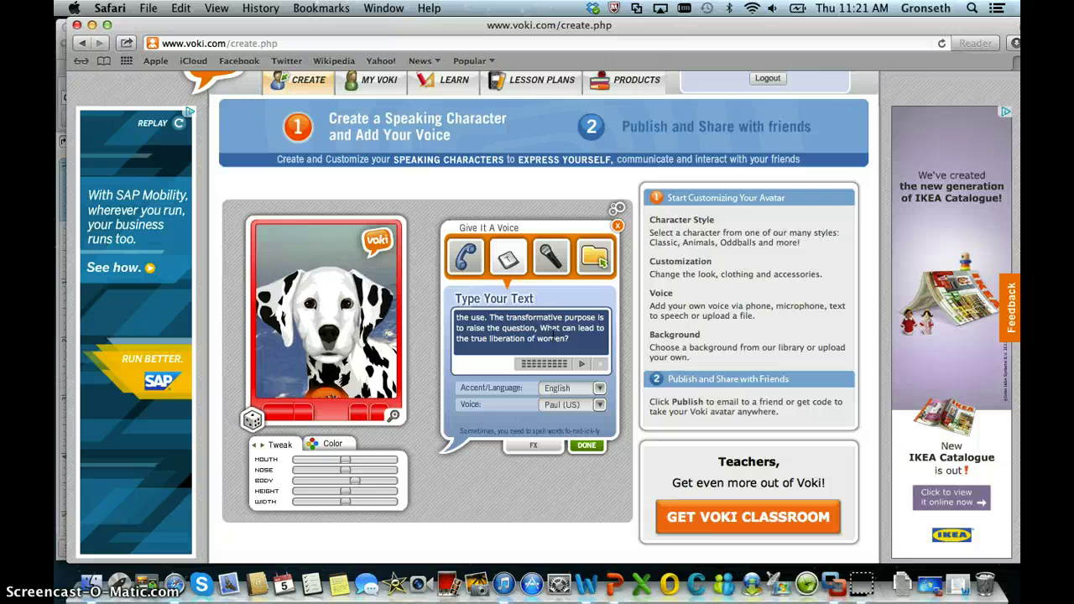
{"action": "left_click", "coordinate": [599, 389]}
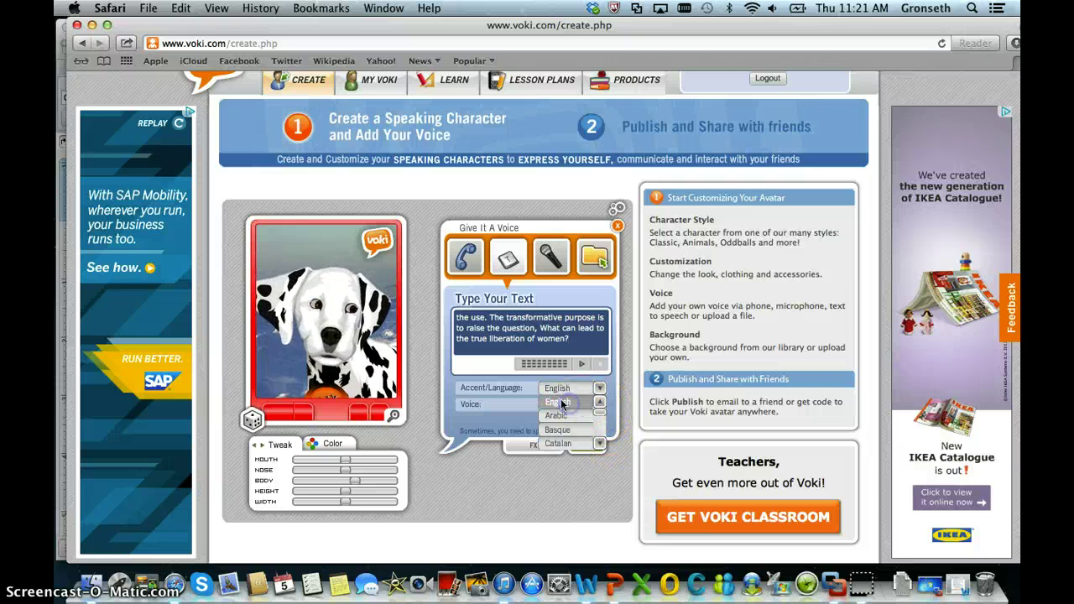
{"action": "left_click", "coordinate": [599, 392]}
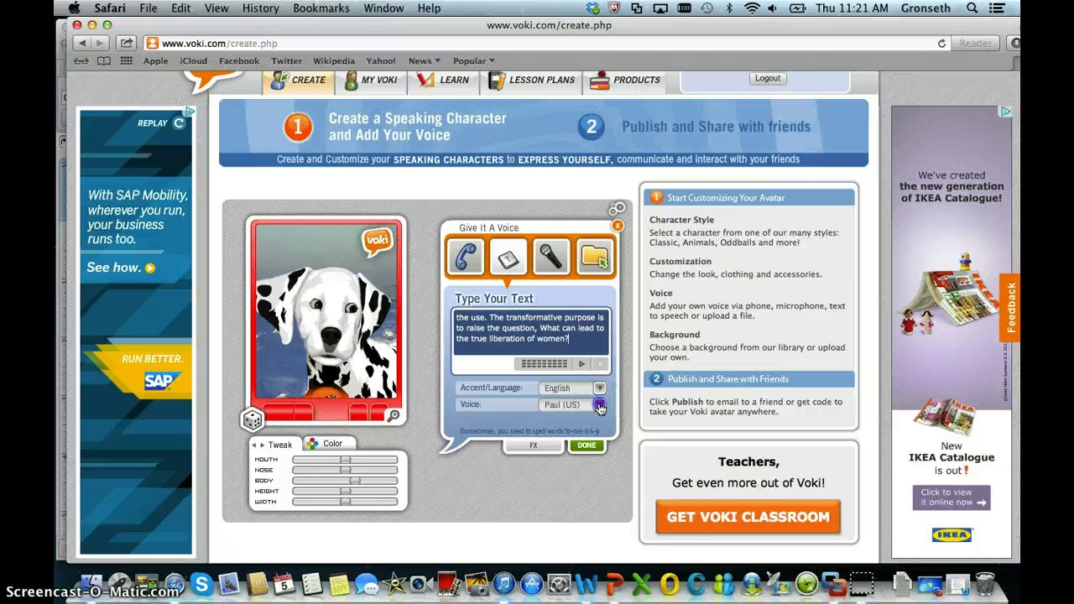
{"action": "left_click", "coordinate": [599, 406]}
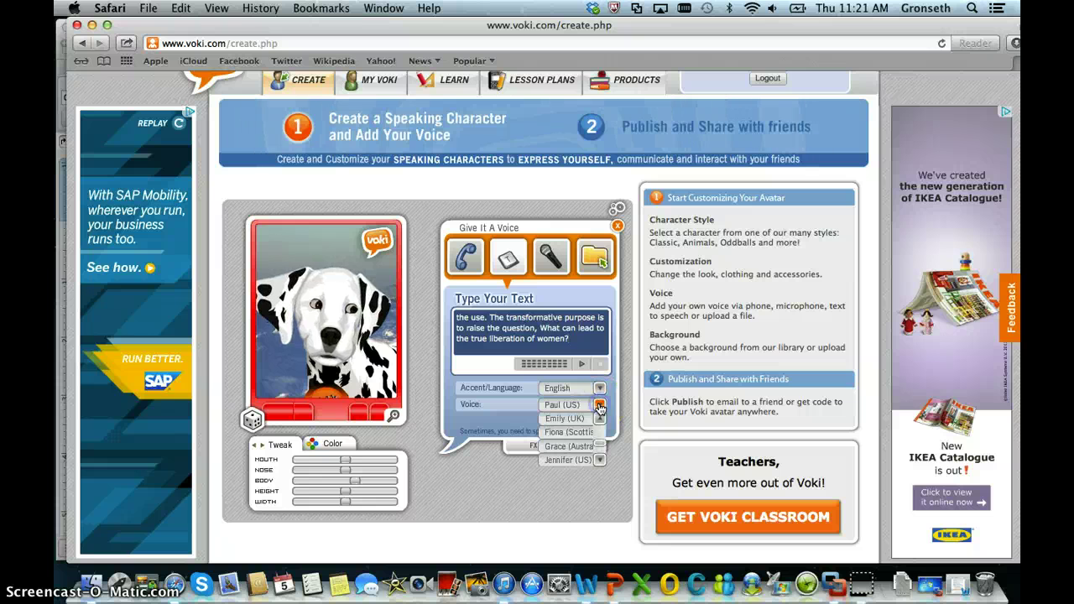
{"action": "left_click", "coordinate": [604, 448]}
{"action": "left_click", "coordinate": [604, 447]}
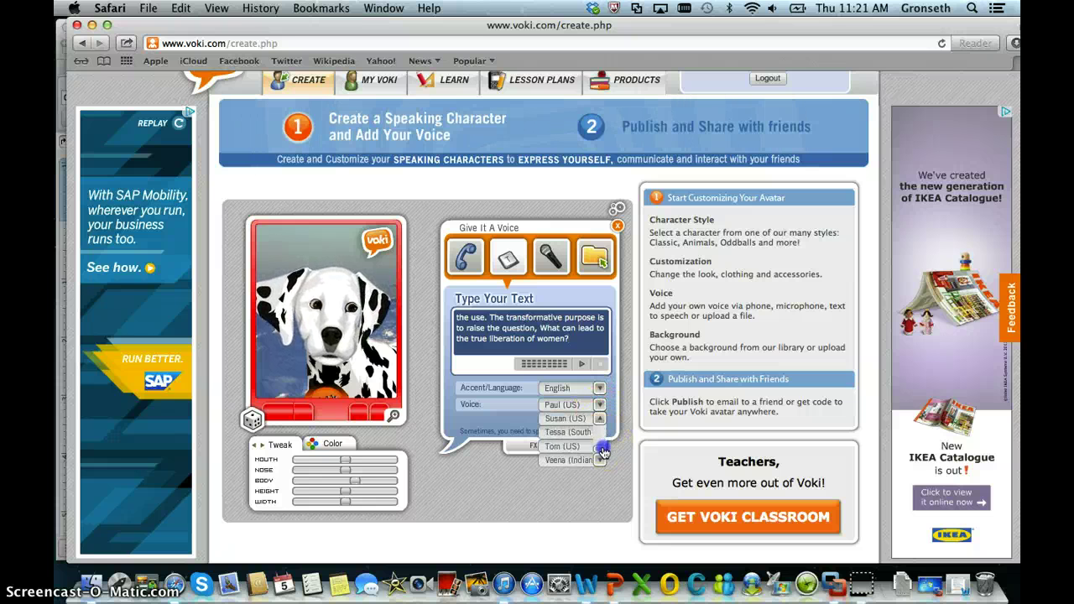
{"action": "left_click", "coordinate": [581, 446]}
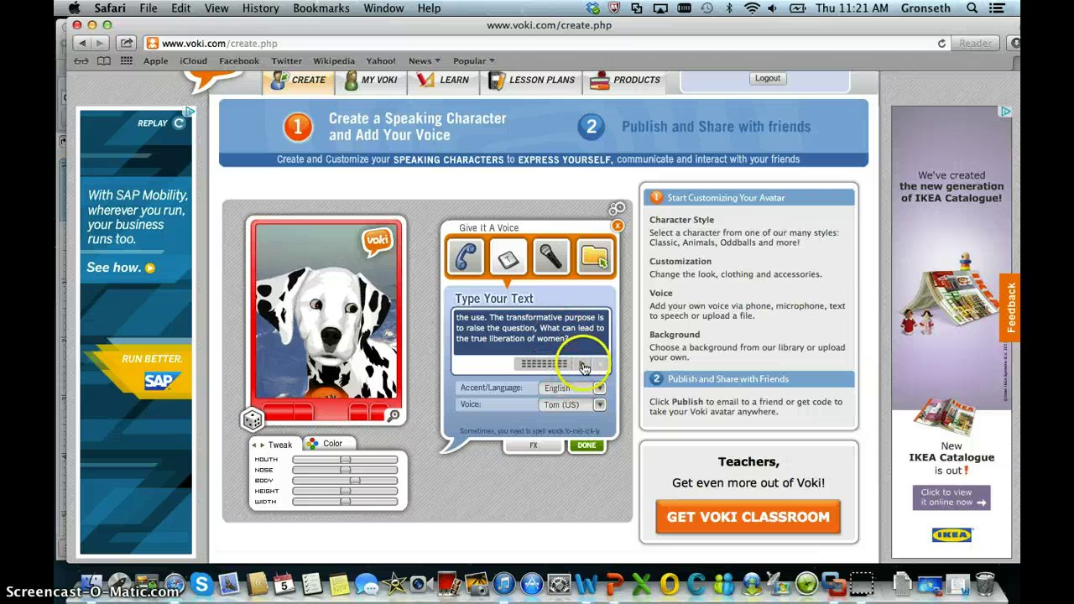
{"action": "left_click", "coordinate": [596, 444]}
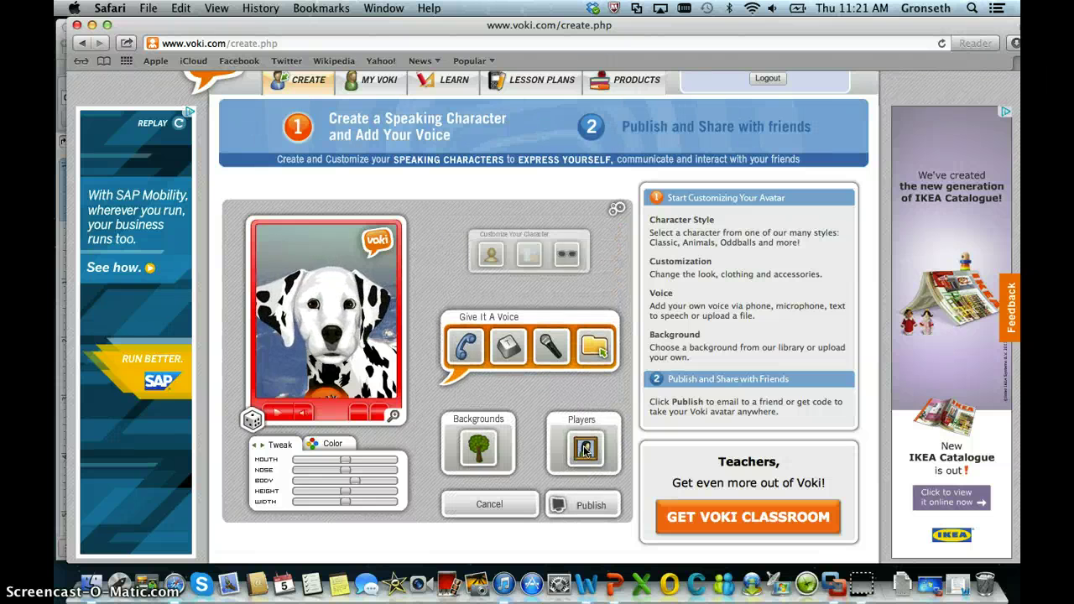
- Pick the house-and-street photo from the Outdoors backgrounds as the Dalmatian's backdrop
{"action": "left_click", "coordinate": [556, 448]}
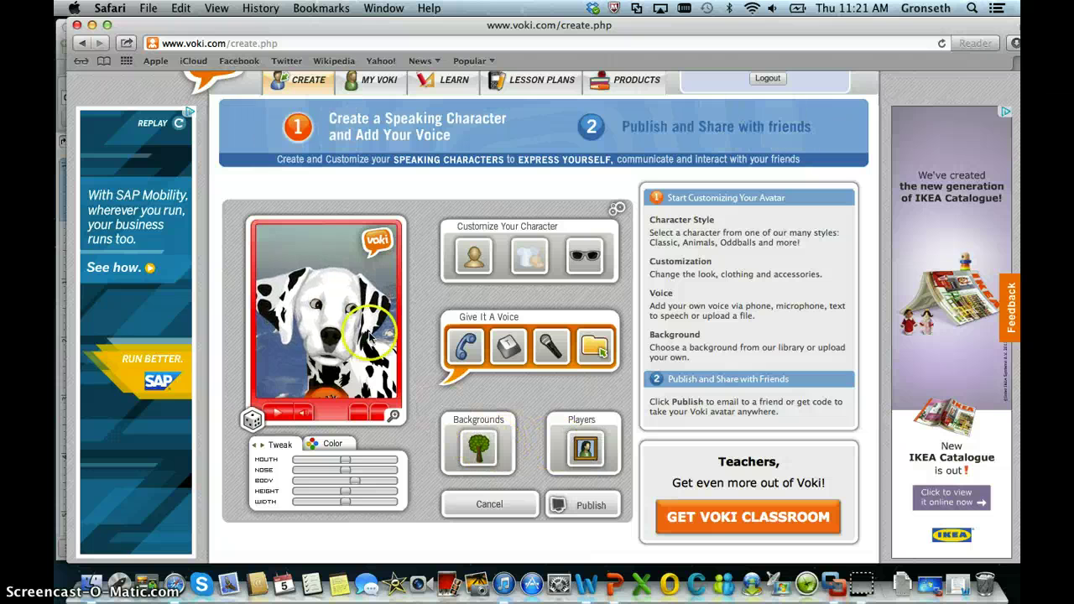
{"action": "left_click", "coordinate": [477, 443]}
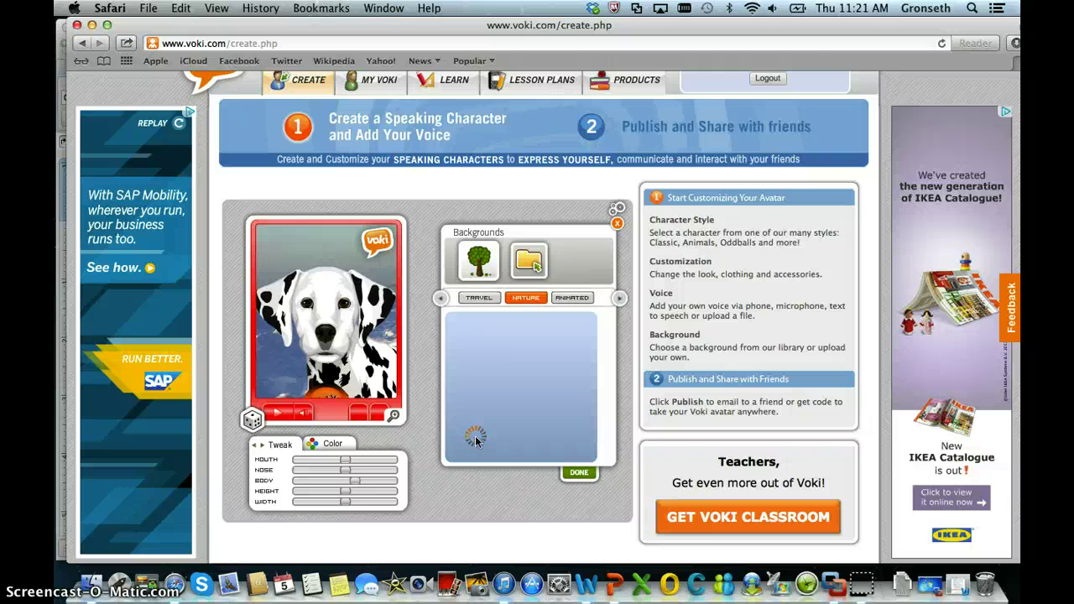
{"action": "left_click", "coordinate": [440, 299]}
{"action": "left_click", "coordinate": [520, 298]}
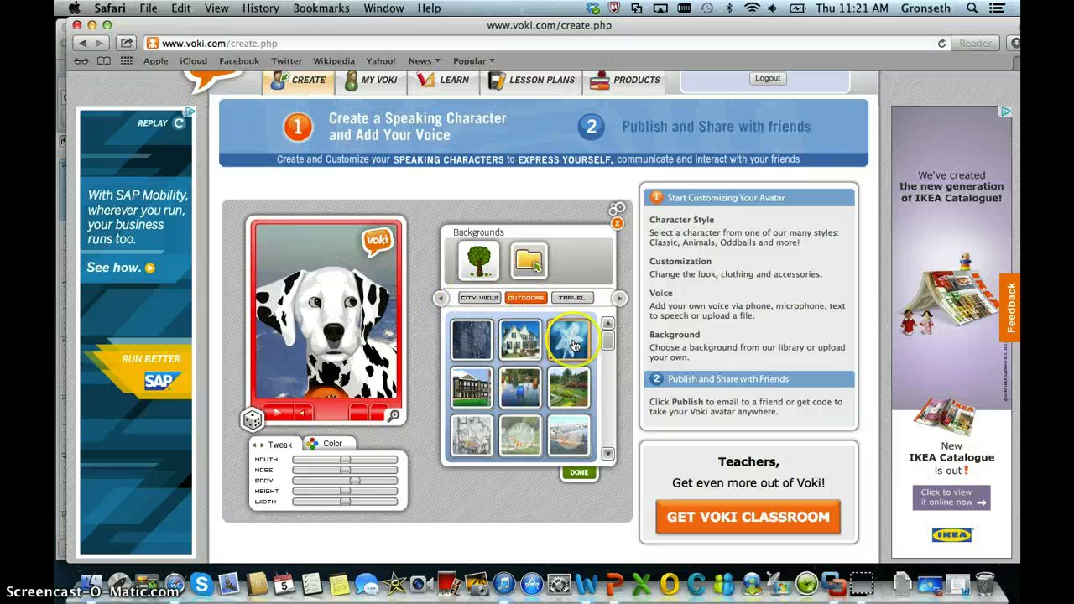
{"action": "left_click_drag", "start_coordinate": [609, 344], "coordinate": [610, 435]}
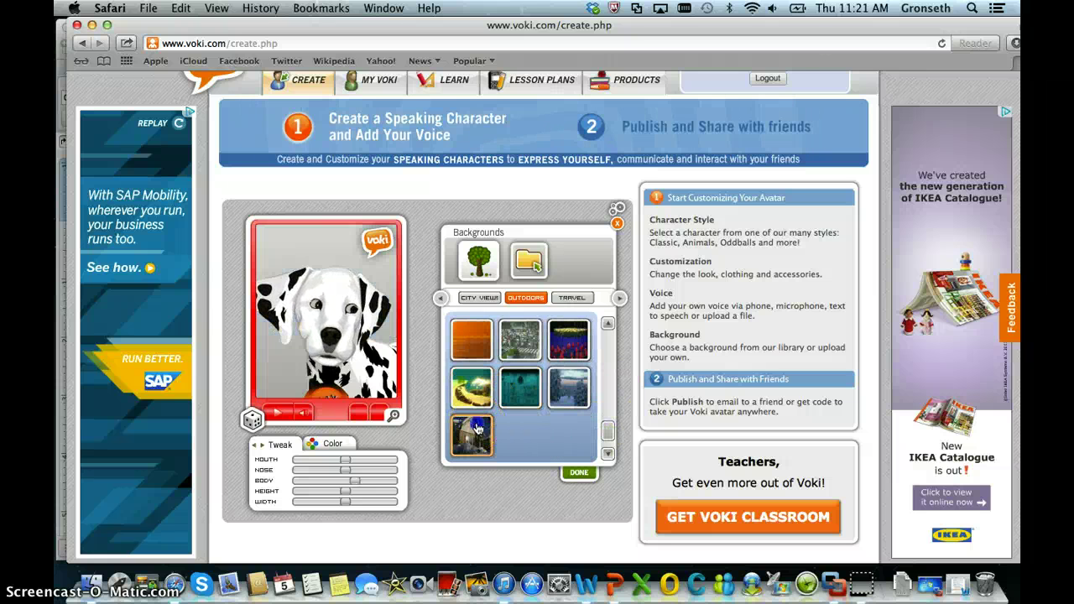
{"action": "left_click", "coordinate": [478, 429]}
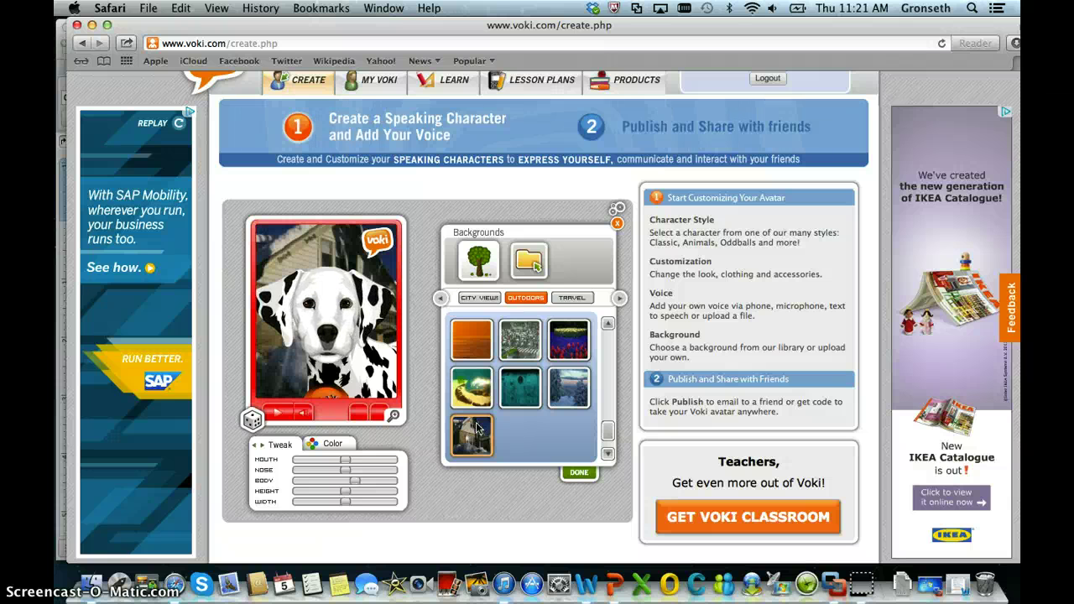
{"action": "left_click", "coordinate": [579, 472]}
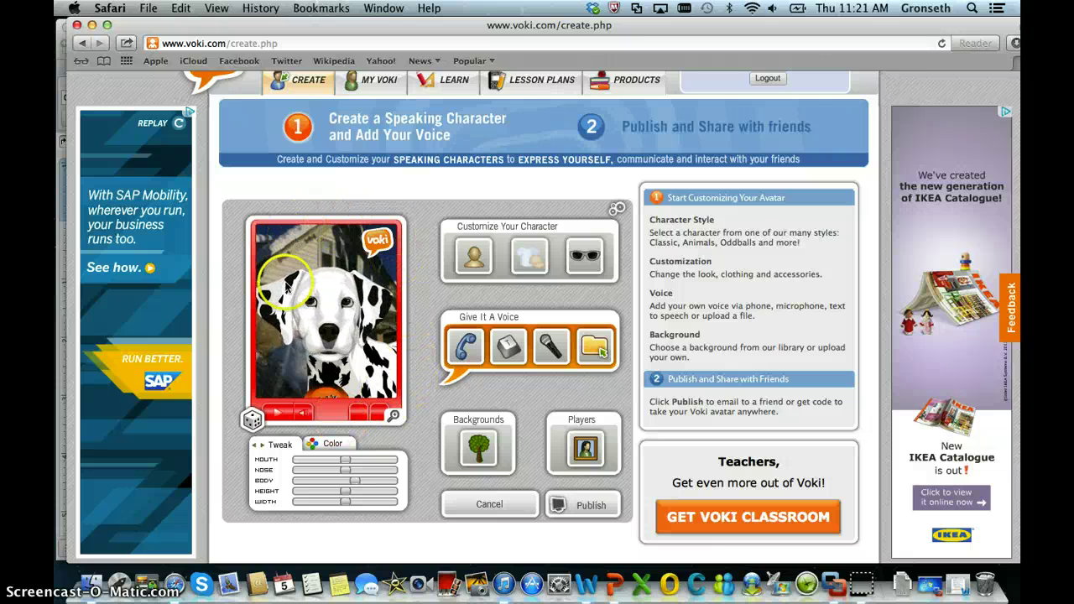
- Open the Players panel and preview the magenta and blue player themes
{"action": "left_click", "coordinate": [571, 438]}
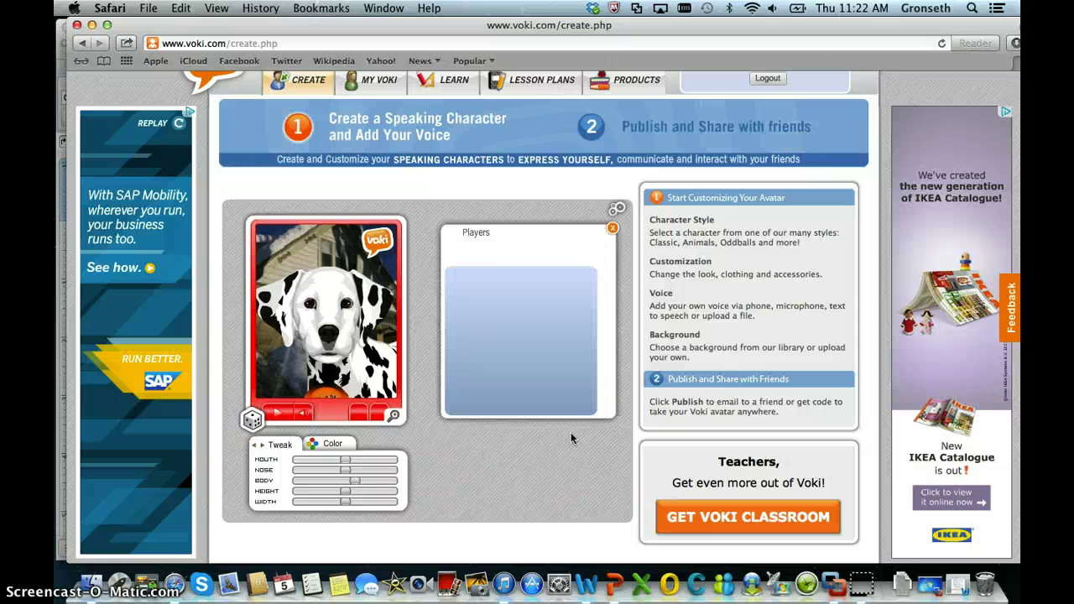
{"action": "left_click", "coordinate": [483, 349]}
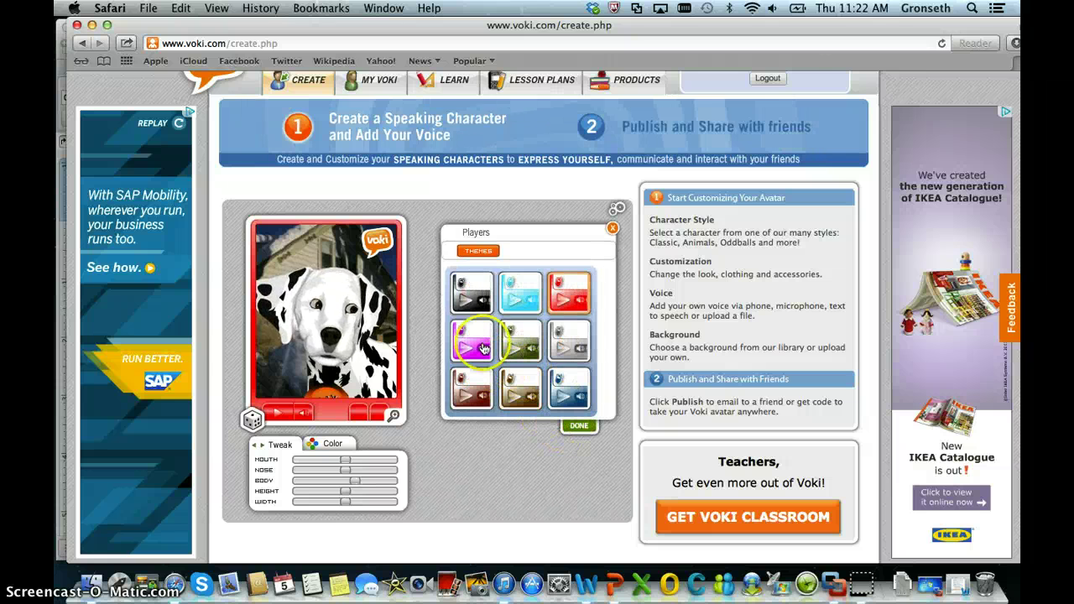
{"action": "left_click", "coordinate": [571, 395]}
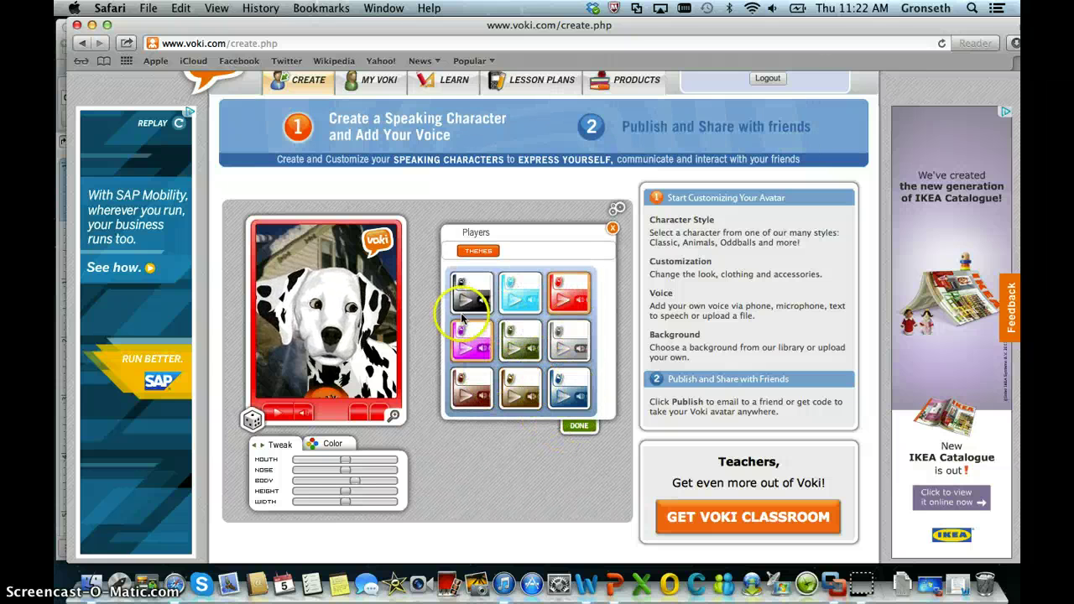
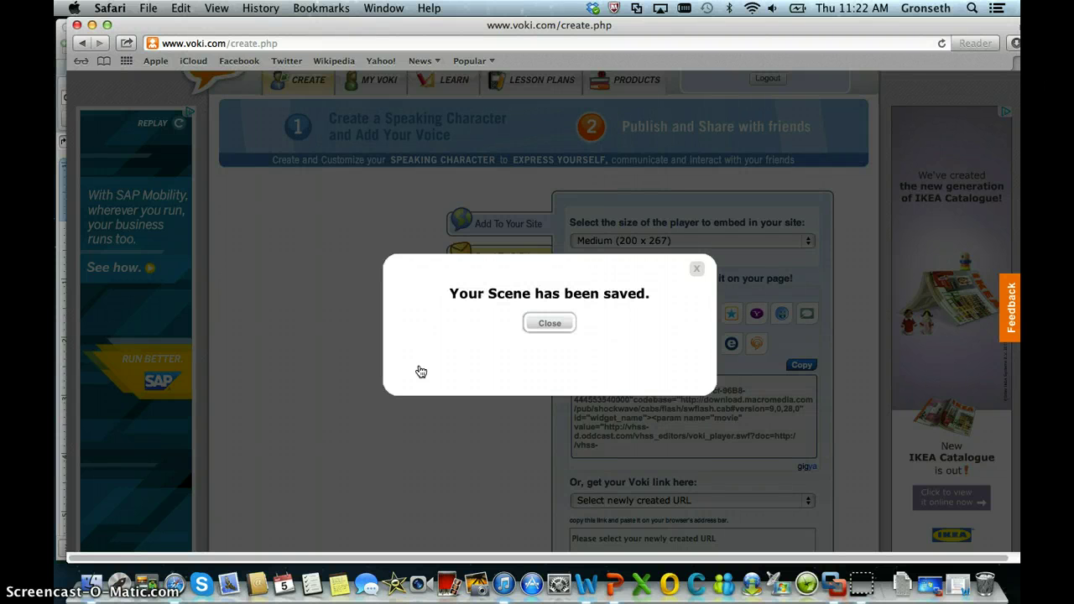
- Dismiss the scene-saved popup and choose Standard Voki link, showing a 267×200 pickup URL
{"action": "left_click", "coordinate": [550, 323]}
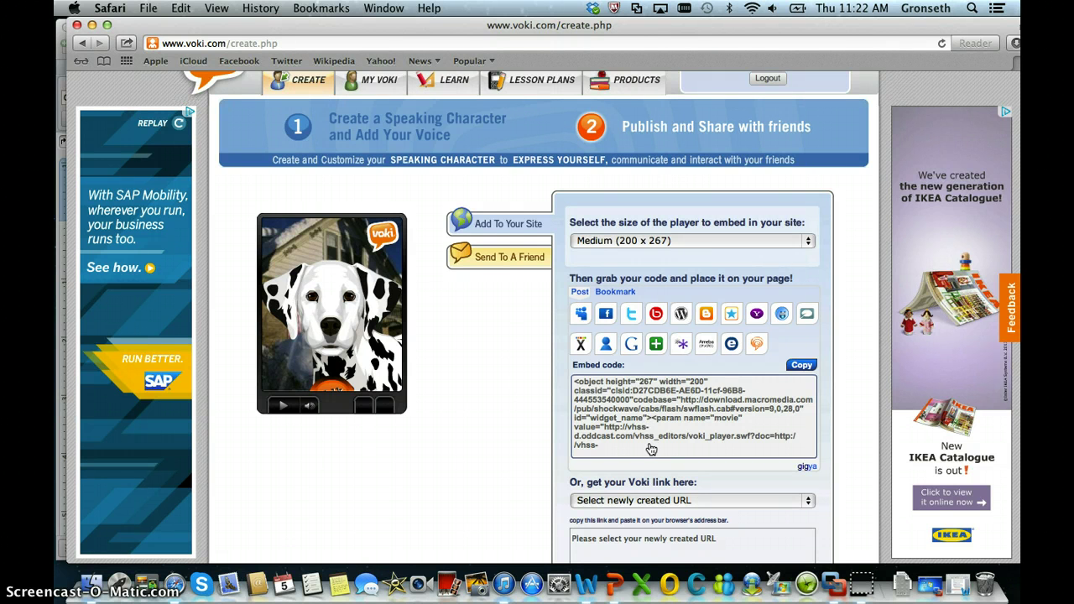
{"action": "scroll", "coordinate": [651, 450], "scroll_direction": "down", "scroll_amount": 2}
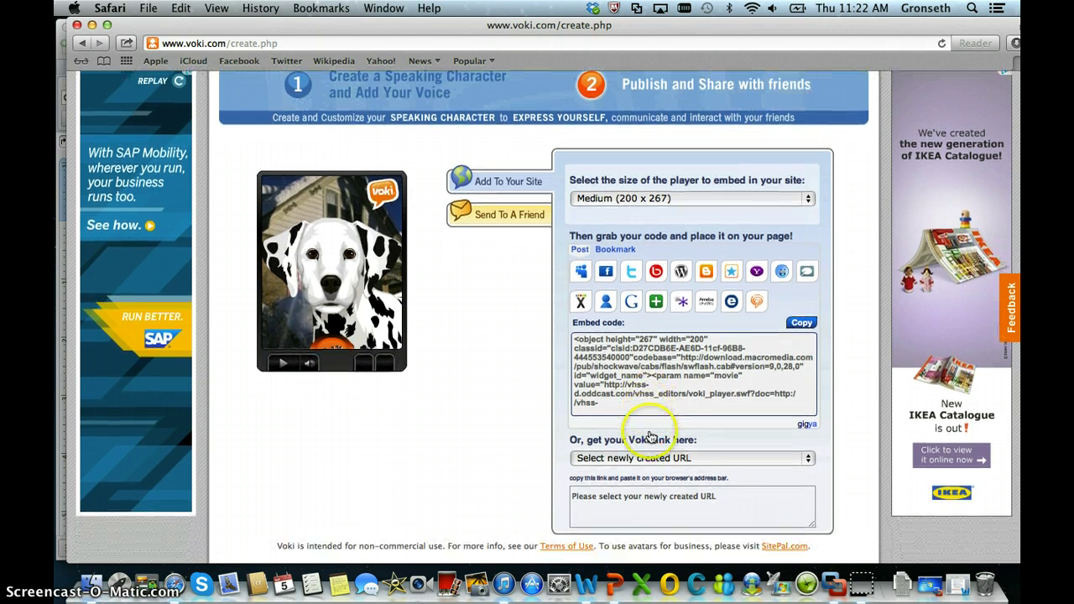
{"action": "left_click", "coordinate": [590, 434]}
{"action": "left_click", "coordinate": [653, 434]}
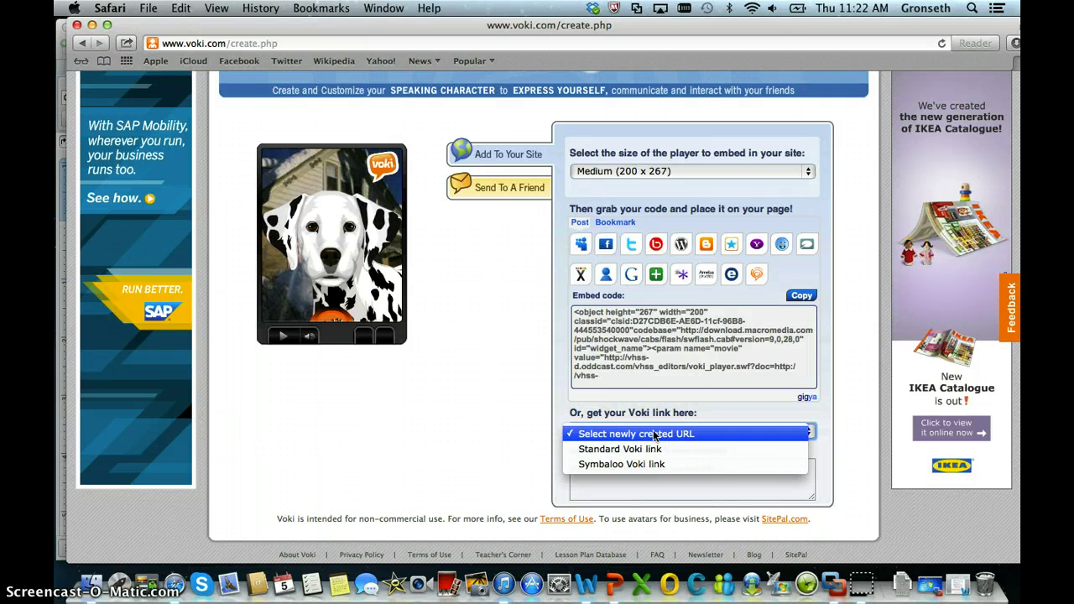
{"action": "left_click", "coordinate": [625, 466]}
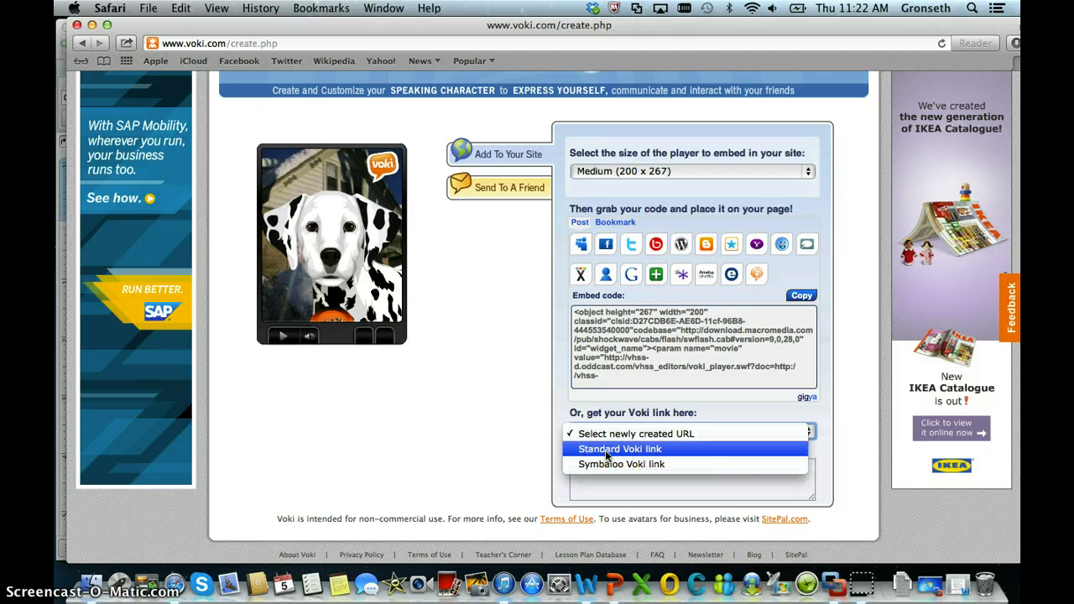
{"action": "left_click", "coordinate": [599, 450]}
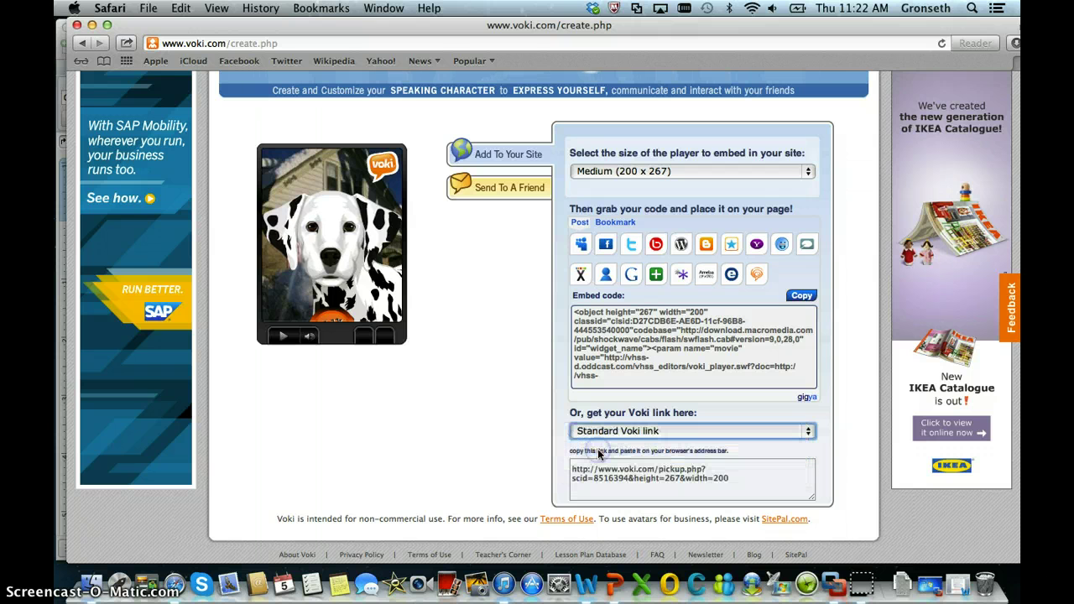
{"action": "left_click", "coordinate": [587, 470]}
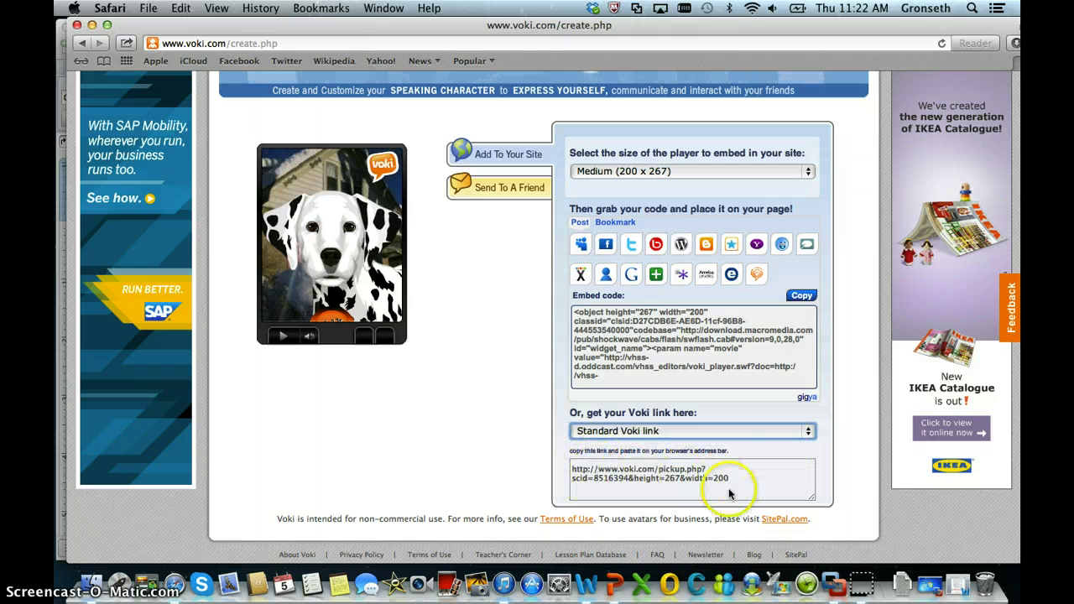
{"action": "left_click", "coordinate": [638, 172]}
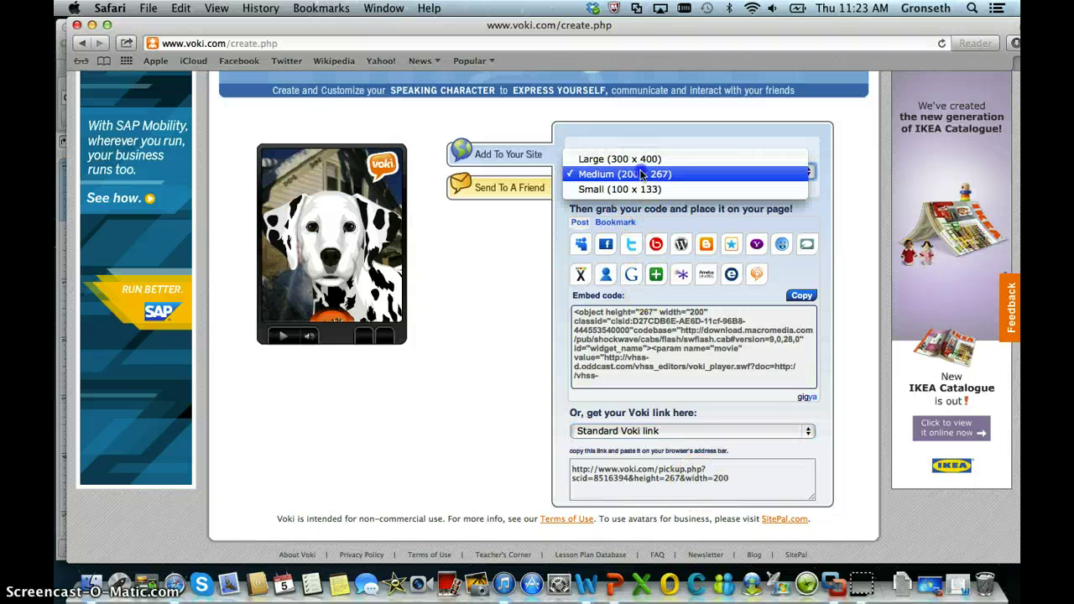
{"action": "left_click", "coordinate": [638, 159]}
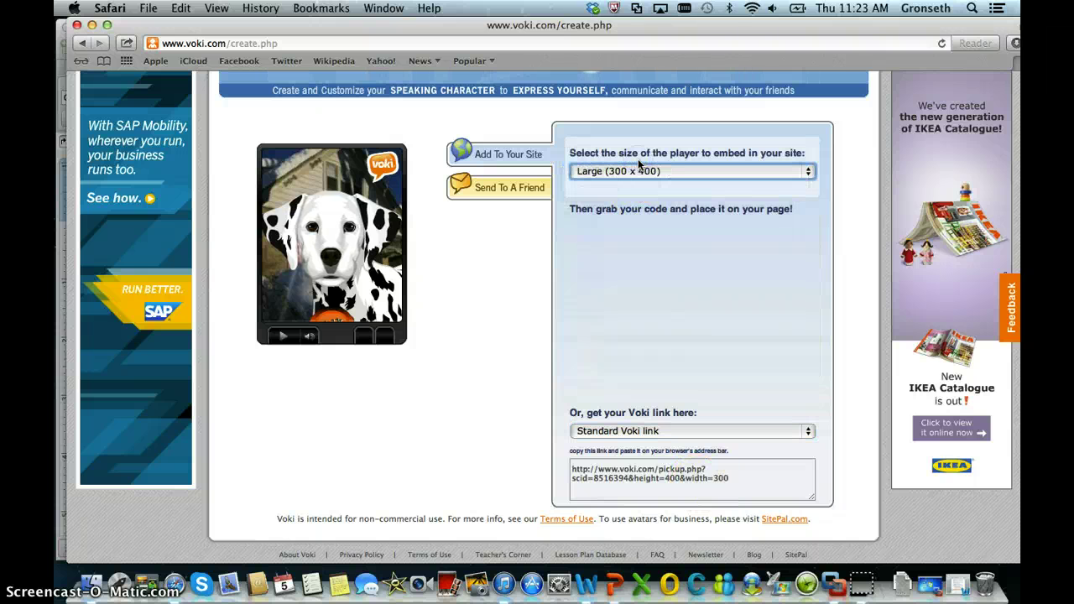
{"action": "left_click_drag", "start_coordinate": [659, 455], "coordinate": [696, 479]}
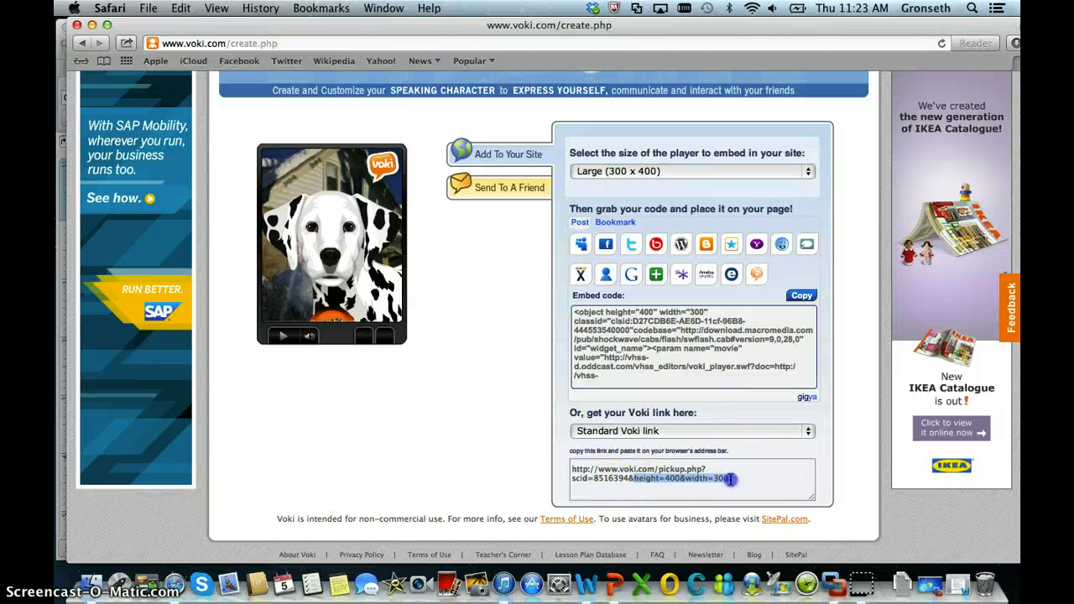
{"action": "left_click", "coordinate": [631, 172]}
{"action": "left_click", "coordinate": [625, 188]}
{"action": "left_click_drag", "start_coordinate": [725, 456], "coordinate": [585, 469]}
{"action": "double_click", "coordinate": [731, 482]}
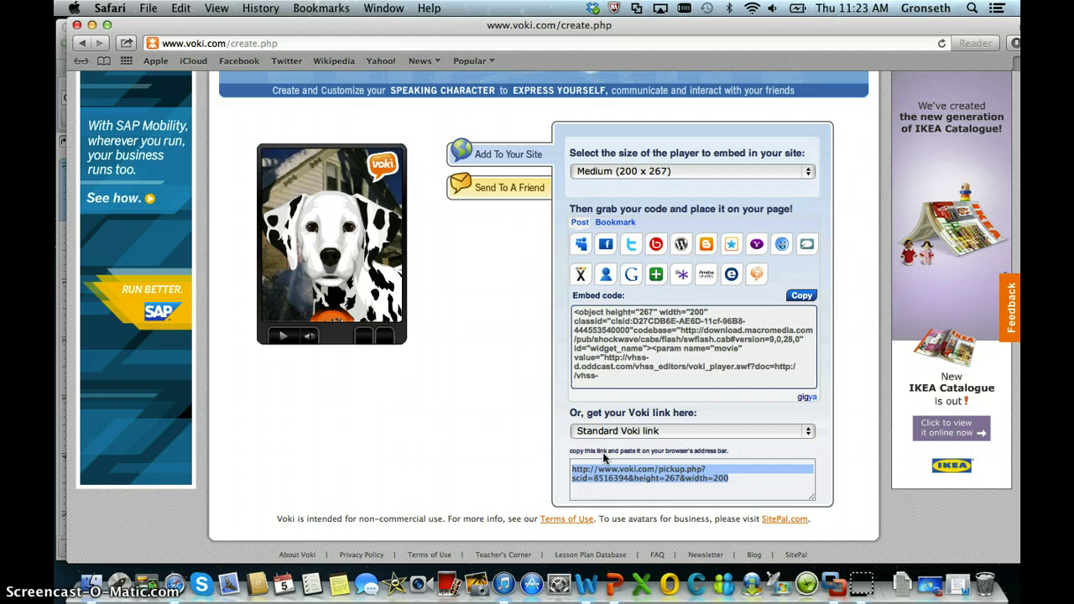
{"action": "left_click", "coordinate": [571, 427]}
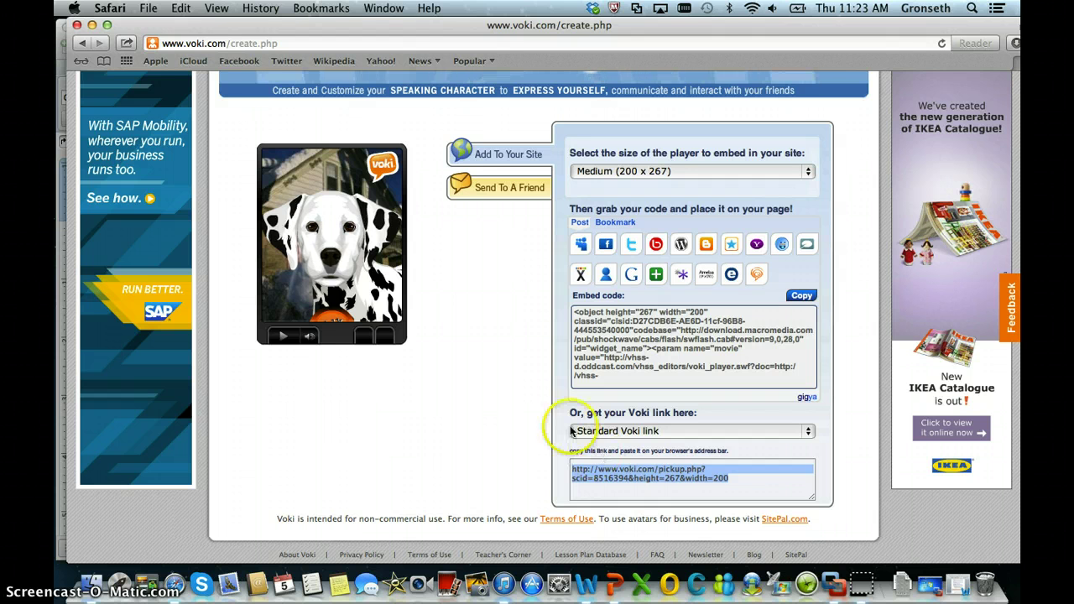
{"action": "left_click", "coordinate": [501, 340]}
{"action": "scroll", "coordinate": [499, 342], "scroll_direction": "up", "scroll_amount": 3}
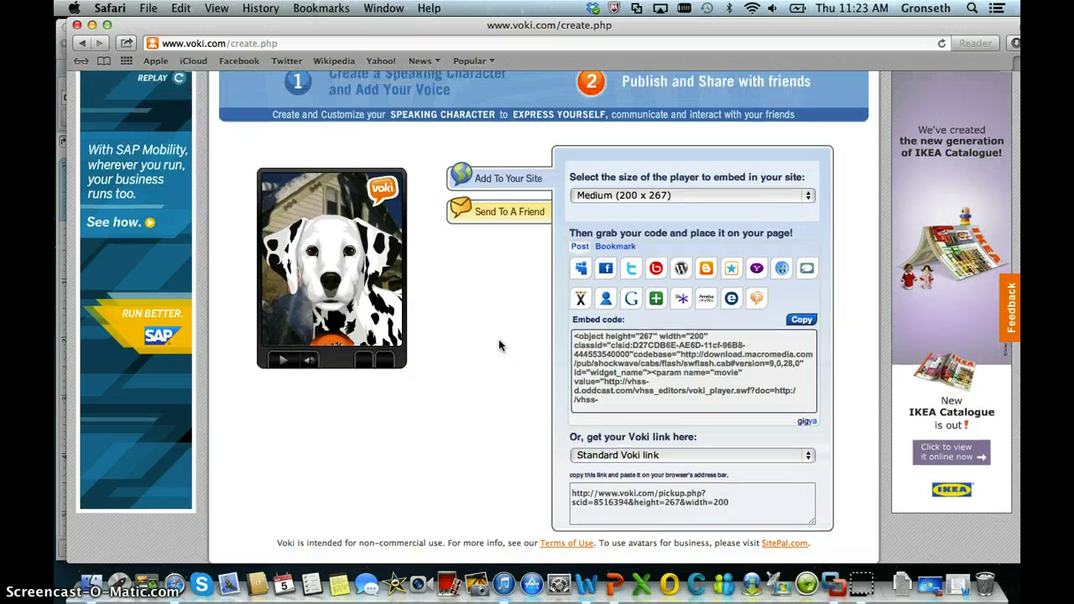